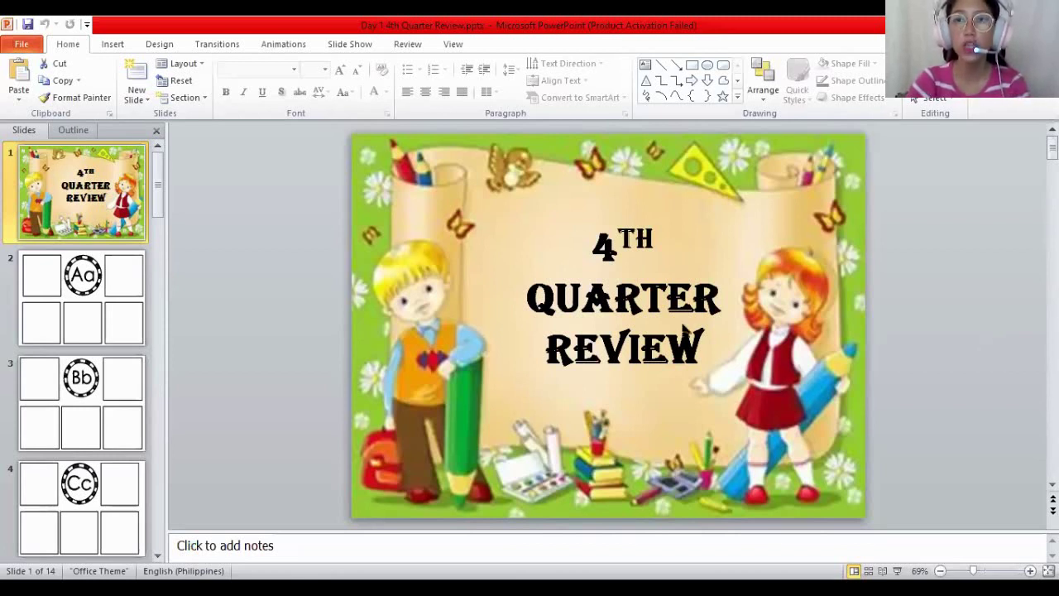
# Go to slide 2, which holds the Aa letter grid and its five pictures
pyautogui.click(77, 304)
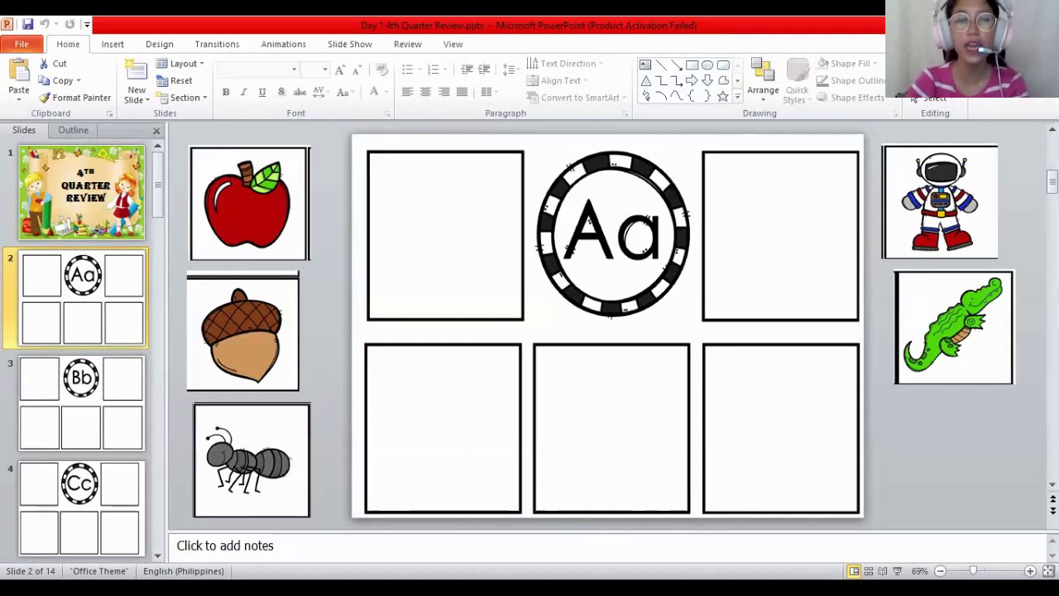
# Drag the apple, acorn, ant, astronaut and alligator pictures into the five boxes around Aa
pyautogui.moveTo(298, 181); pyautogui.dragTo(498, 218)
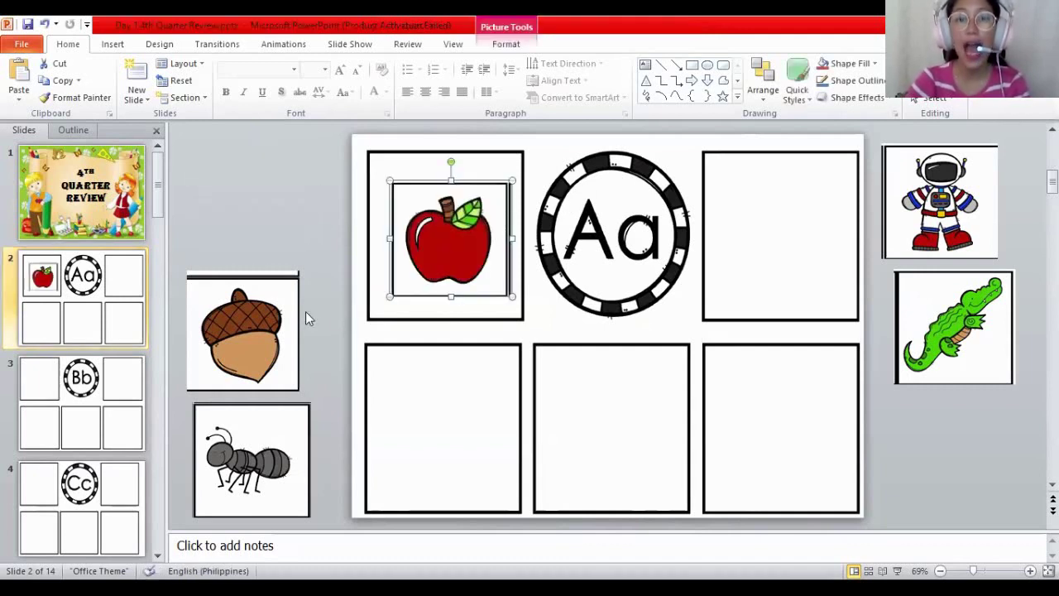
pyautogui.moveTo(280, 313); pyautogui.dragTo(483, 403)
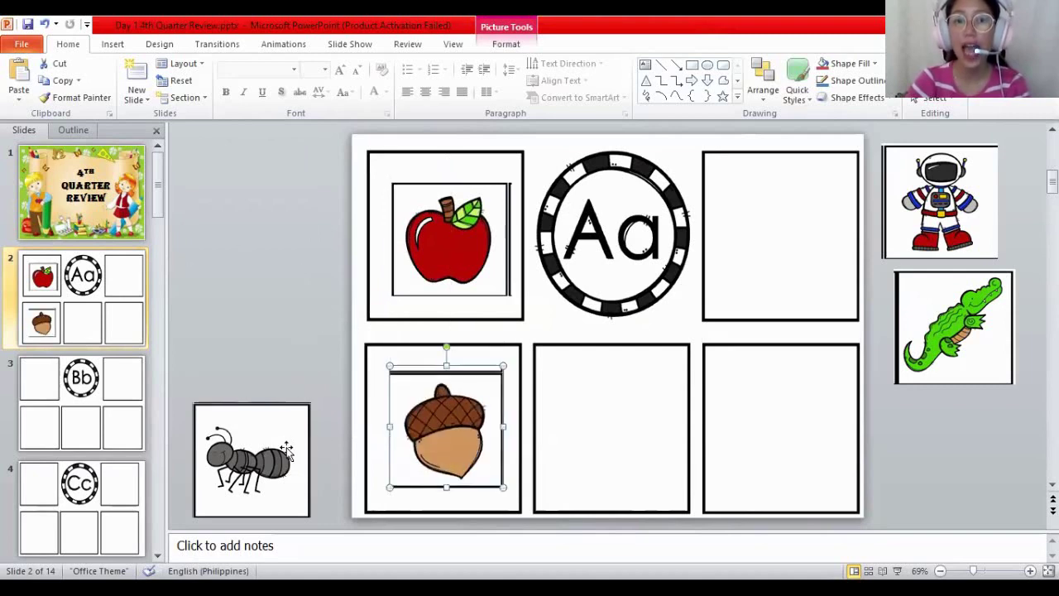
pyautogui.moveTo(274, 447); pyautogui.dragTo(629, 430)
pyautogui.click(911, 231)
pyautogui.moveTo(910, 231); pyautogui.dragTo(762, 256)
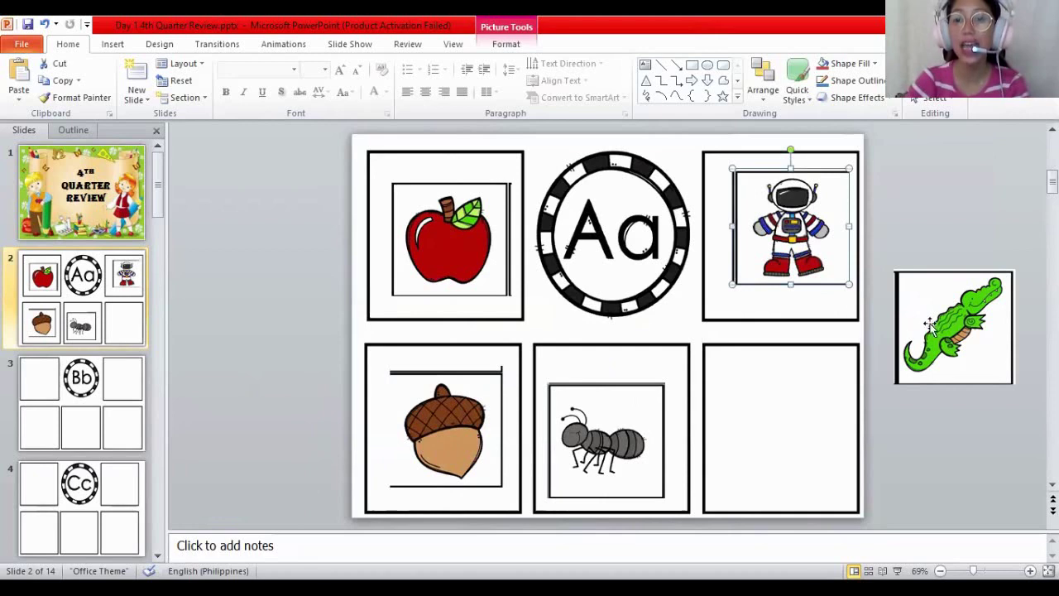
pyautogui.moveTo(935, 327); pyautogui.dragTo(765, 430)
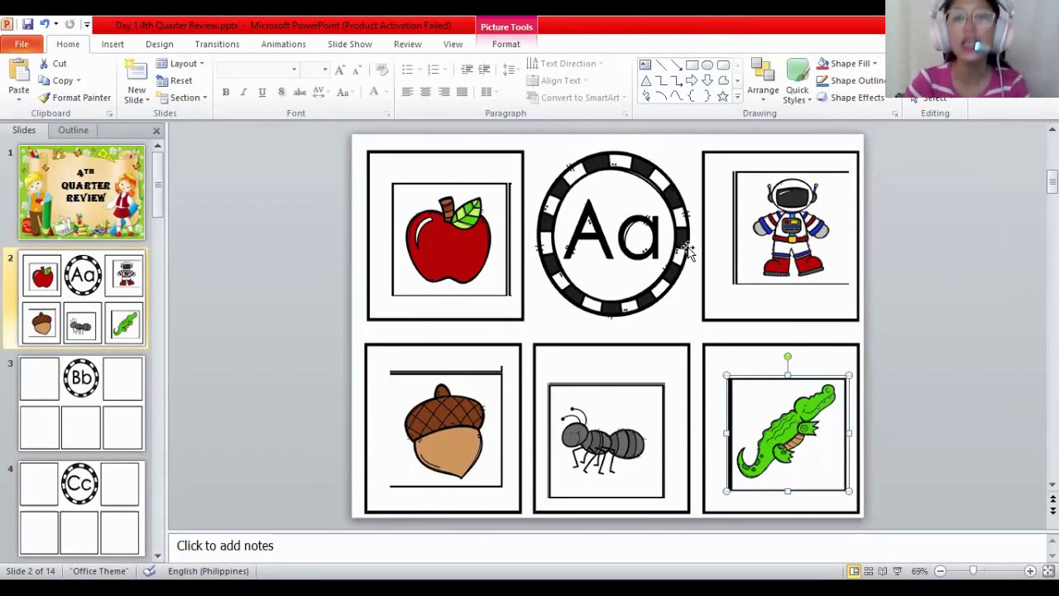
# Open slide 3 and undo the misplaced beach ball drop and accidental grid move
pyautogui.click(93, 395)
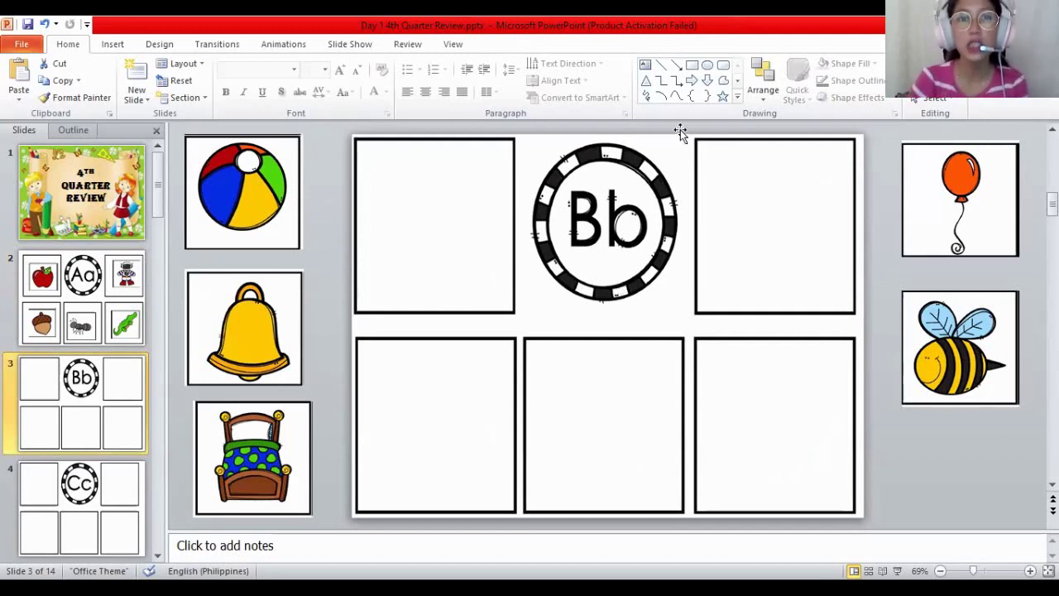
pyautogui.moveTo(222, 171); pyautogui.dragTo(419, 201)
pyautogui.moveTo(552, 223); pyautogui.dragTo(426, 208)
pyautogui.press('Escape')
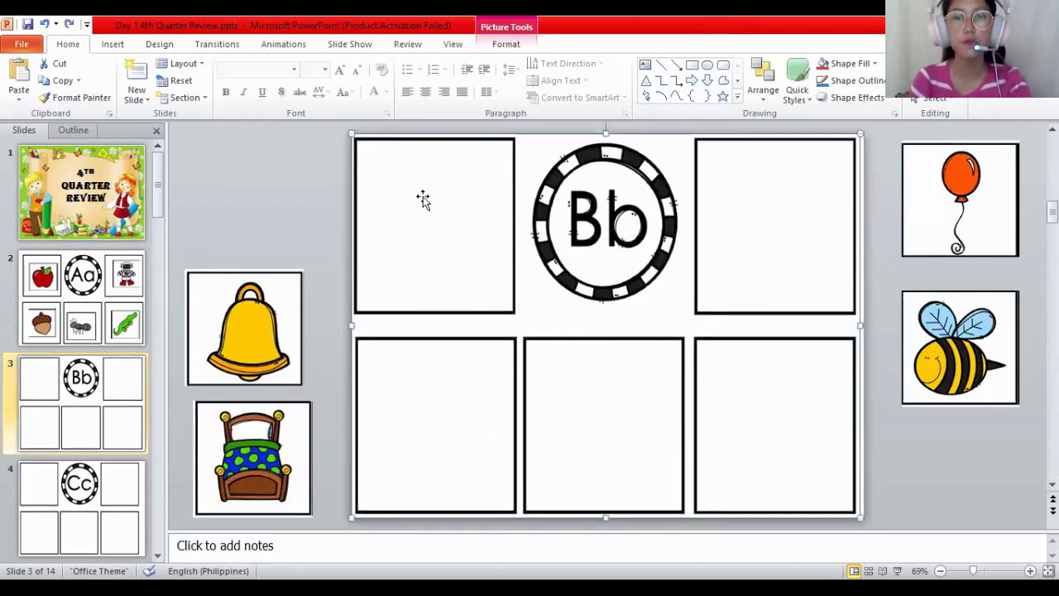
pyautogui.hotkey('ctrl', 'z')
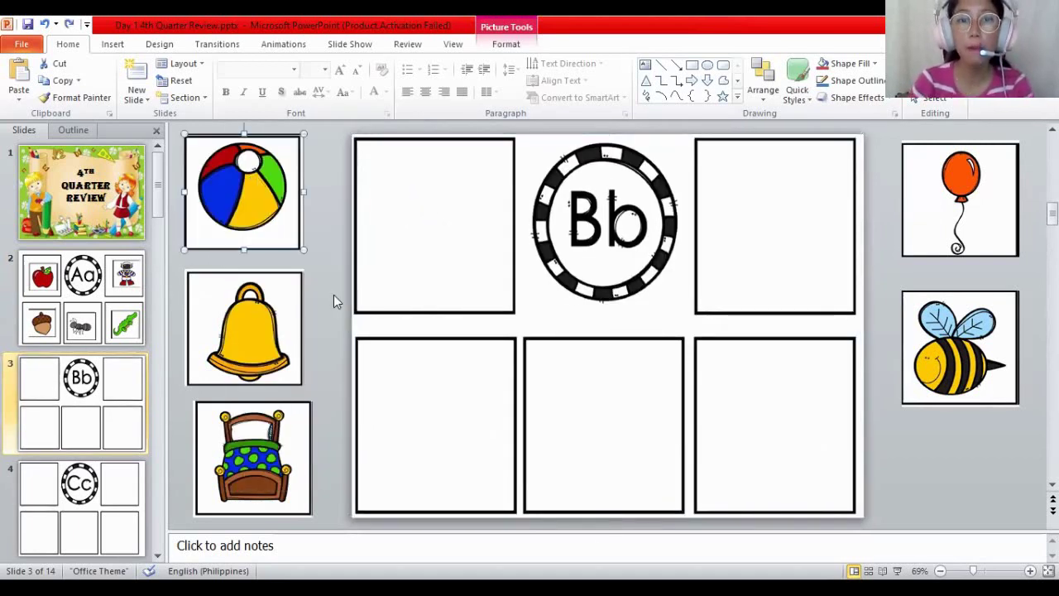
# Place the beach ball, bell, bed, balloon and bee in the Bb boxes, then go to slide 4
pyautogui.moveTo(249, 212); pyautogui.dragTo(446, 250)
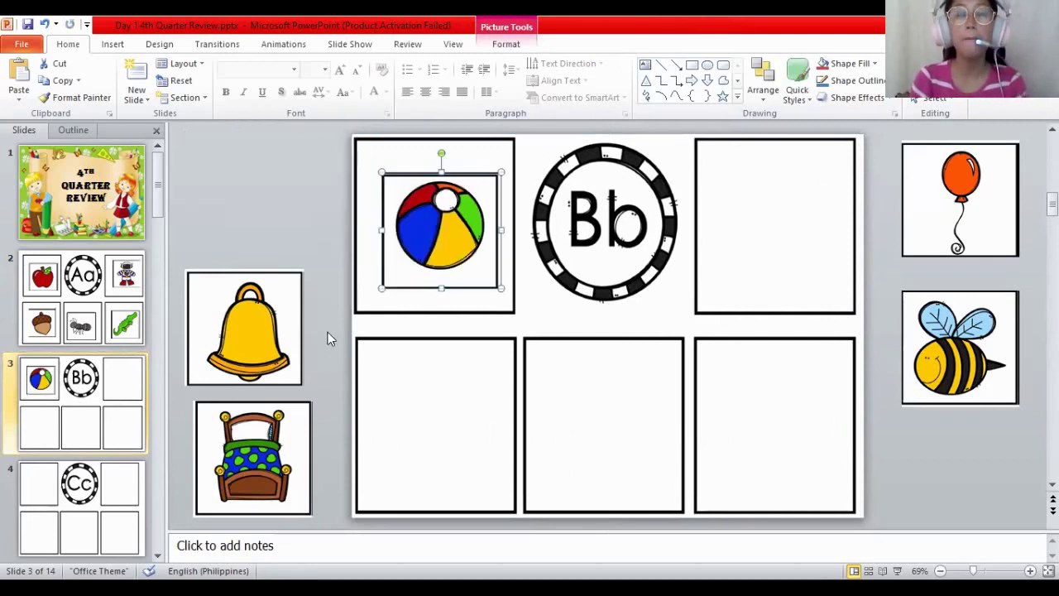
pyautogui.click(273, 317)
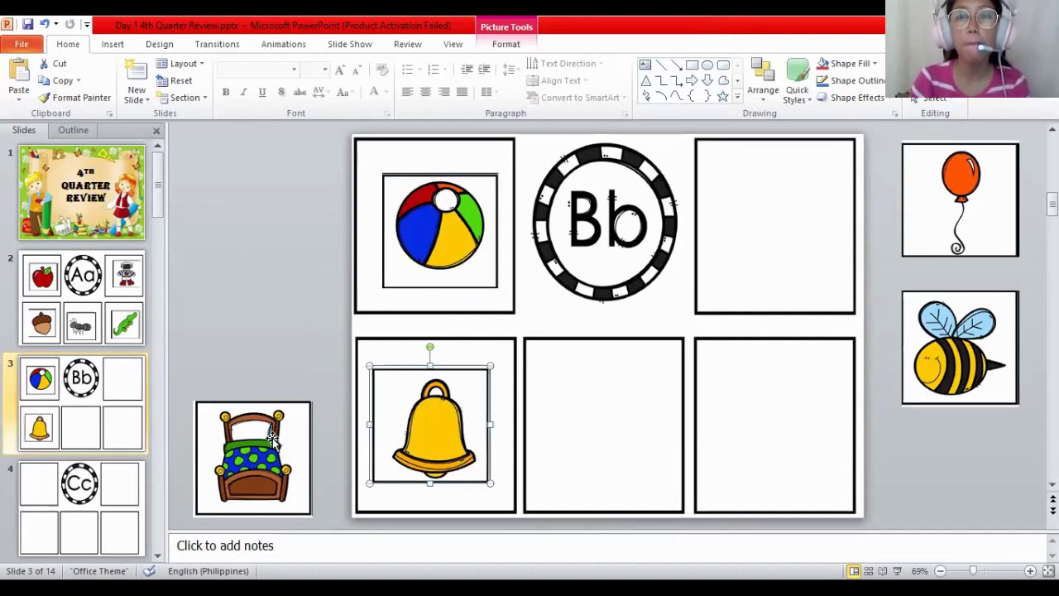
pyautogui.moveTo(273, 438); pyautogui.dragTo(627, 406)
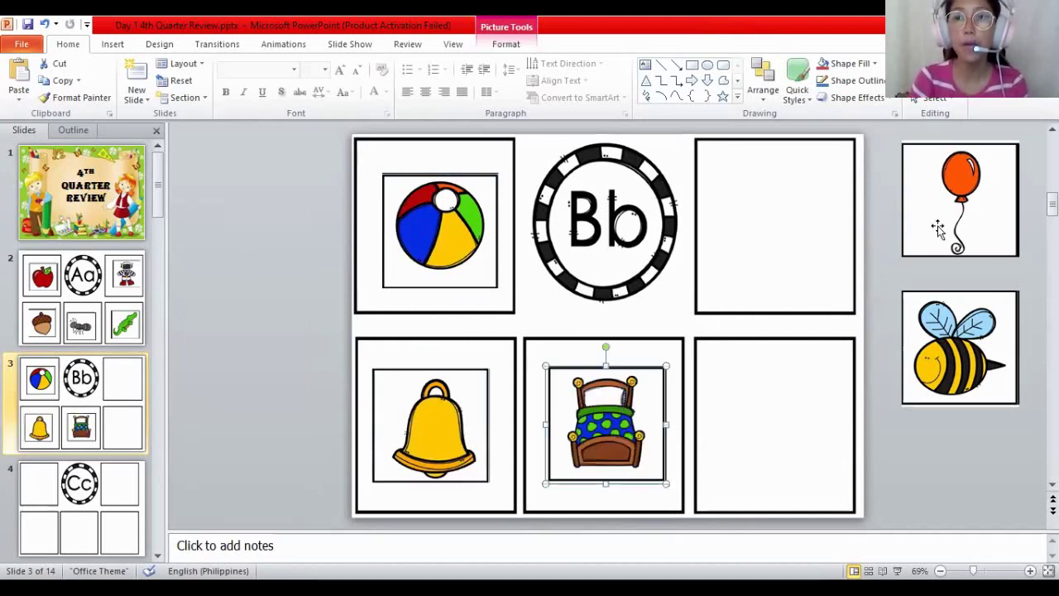
pyautogui.moveTo(921, 212); pyautogui.dragTo(826, 270)
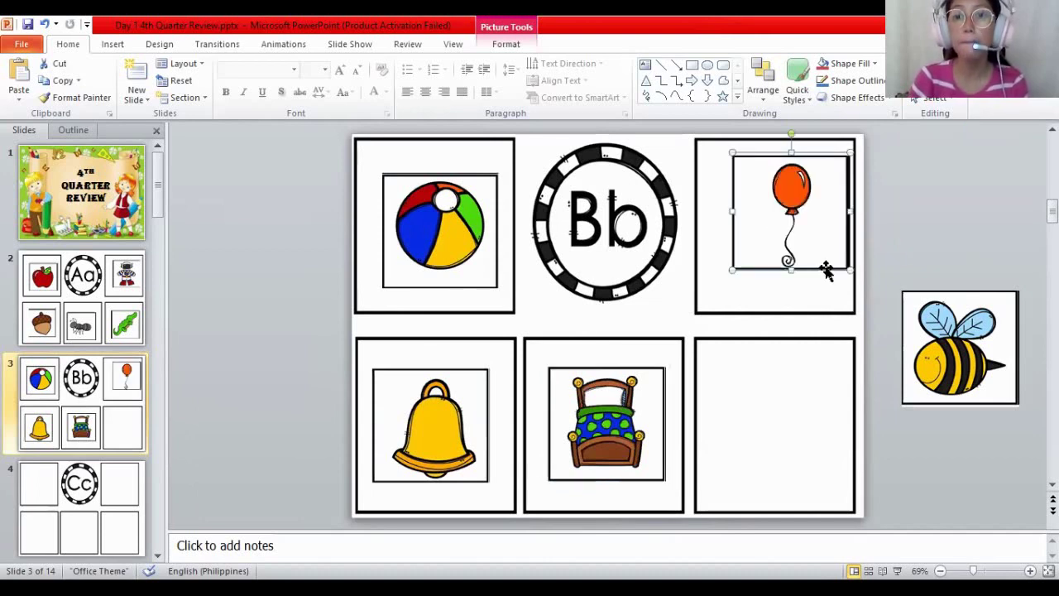
pyautogui.moveTo(951, 308); pyautogui.dragTo(767, 385)
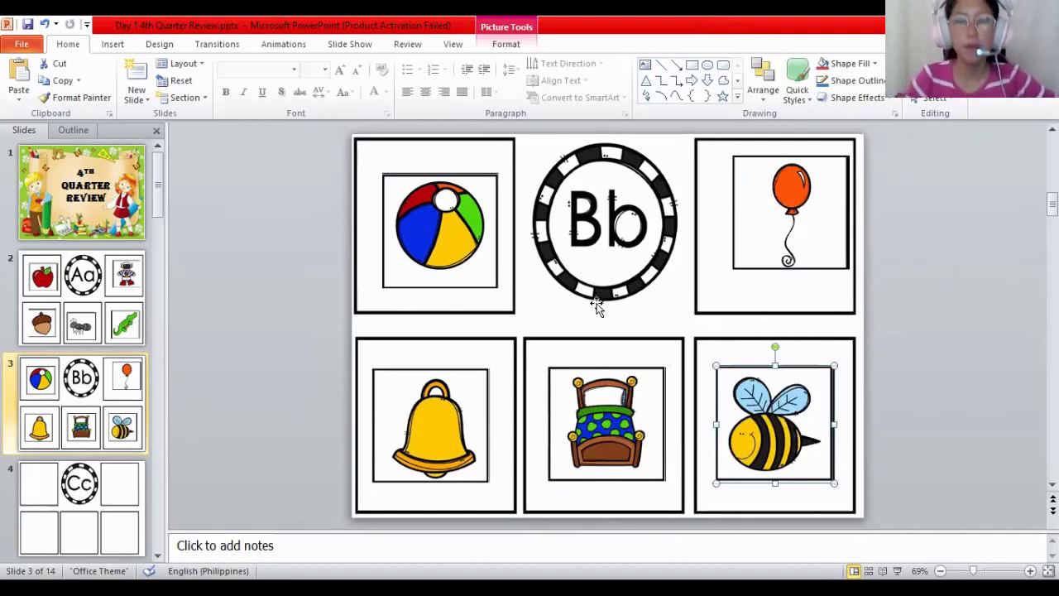
pyautogui.click(83, 496)
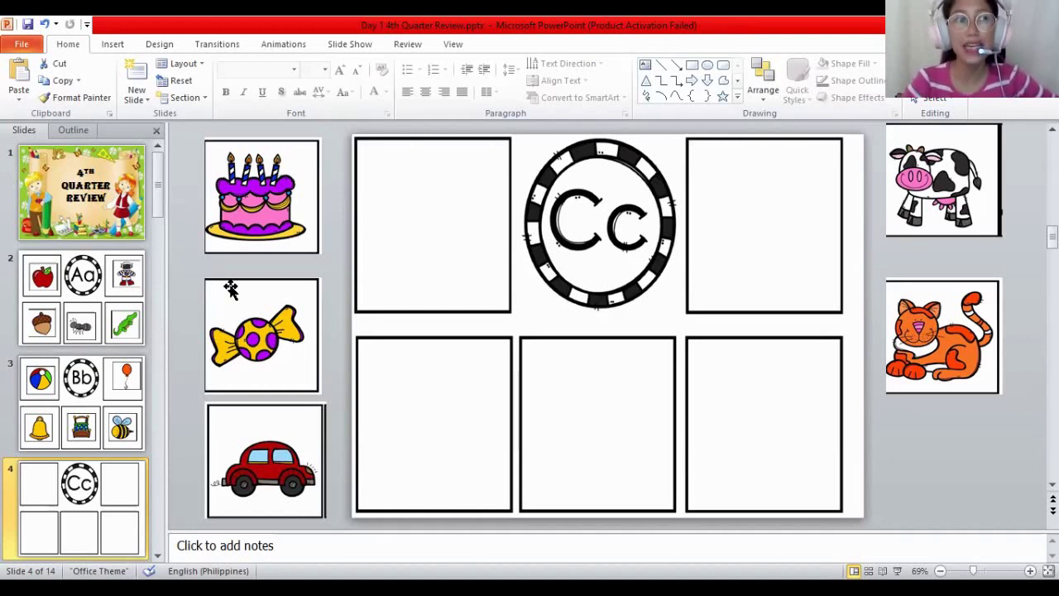
# Drag the cake, candy, car, cow and cat pictures into the Cc grid's five boxes, then deselect
pyautogui.click(255, 212)
pyautogui.moveTo(255, 213); pyautogui.dragTo(436, 236)
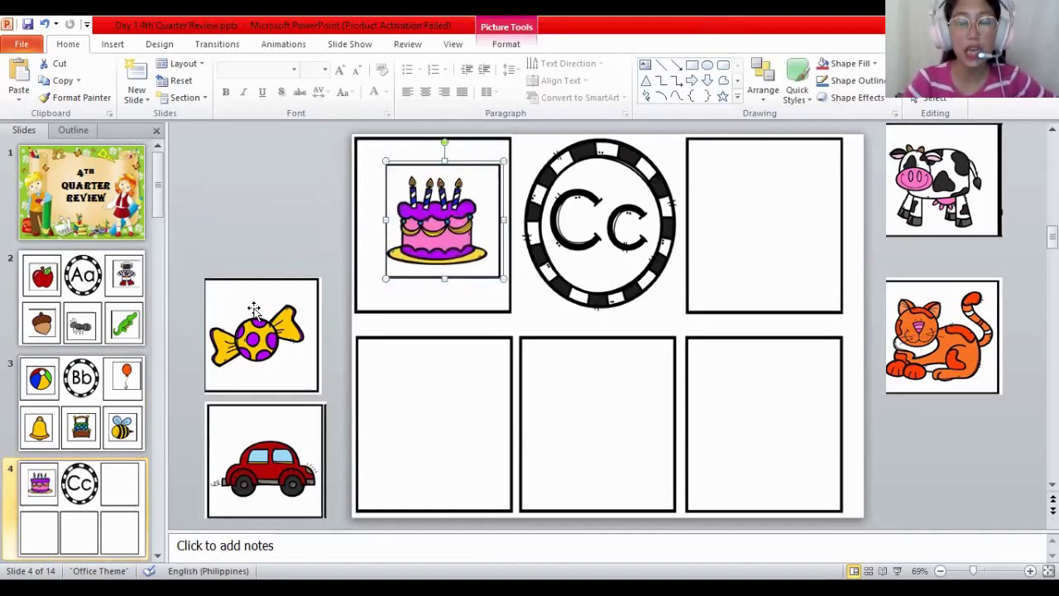
pyautogui.moveTo(254, 309); pyautogui.dragTo(406, 389)
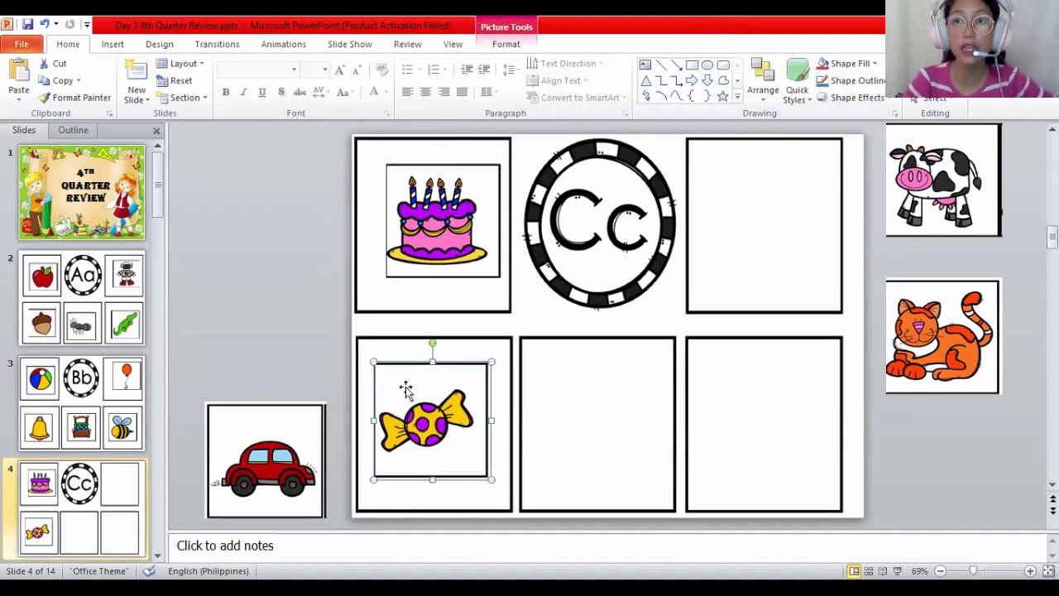
pyautogui.click(290, 468)
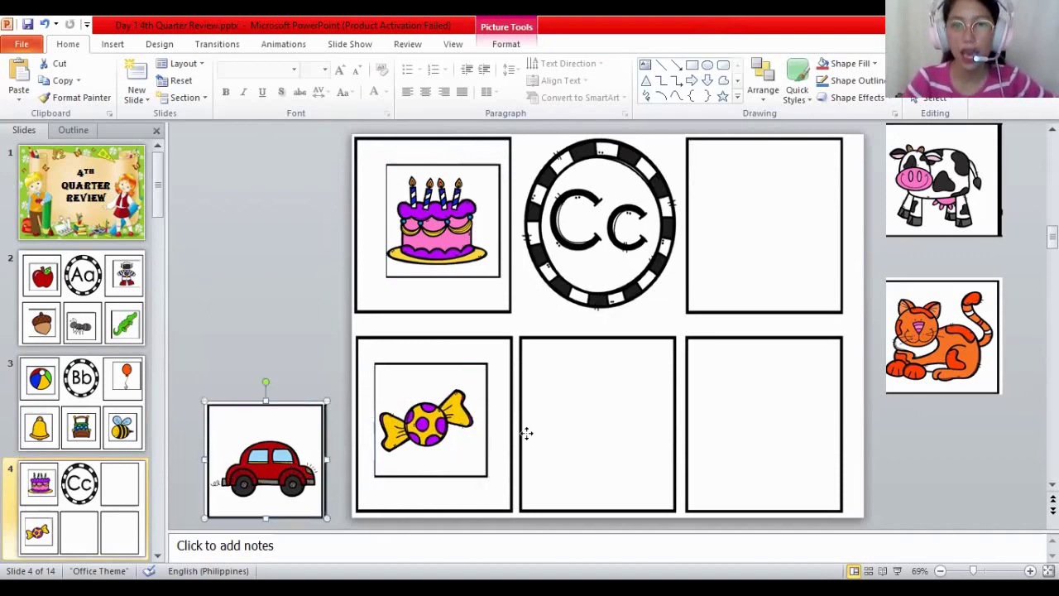
pyautogui.moveTo(550, 437); pyautogui.dragTo(551, 436)
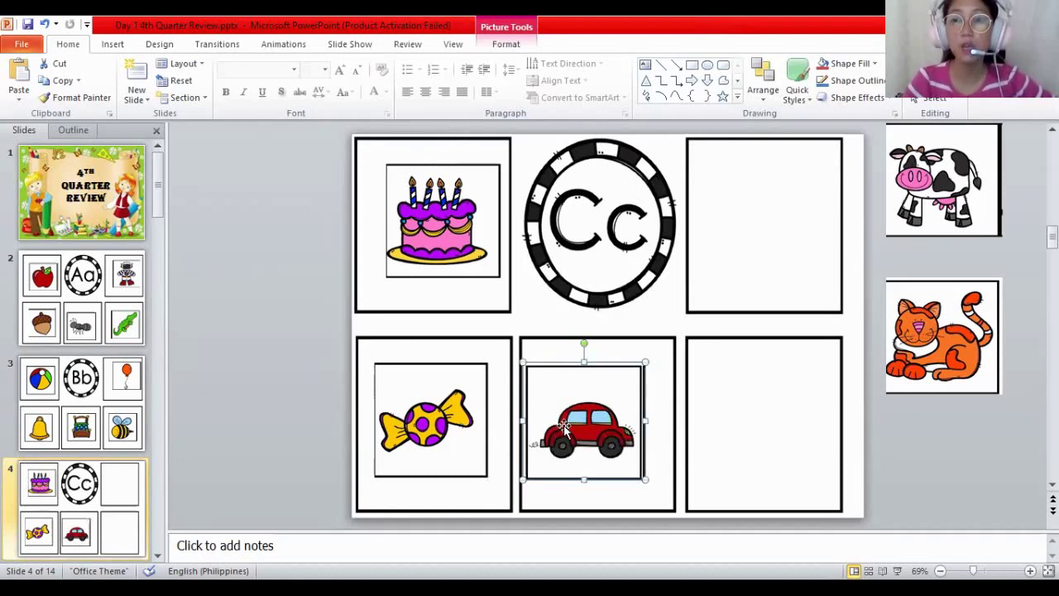
pyautogui.moveTo(922, 163); pyautogui.dragTo(753, 205)
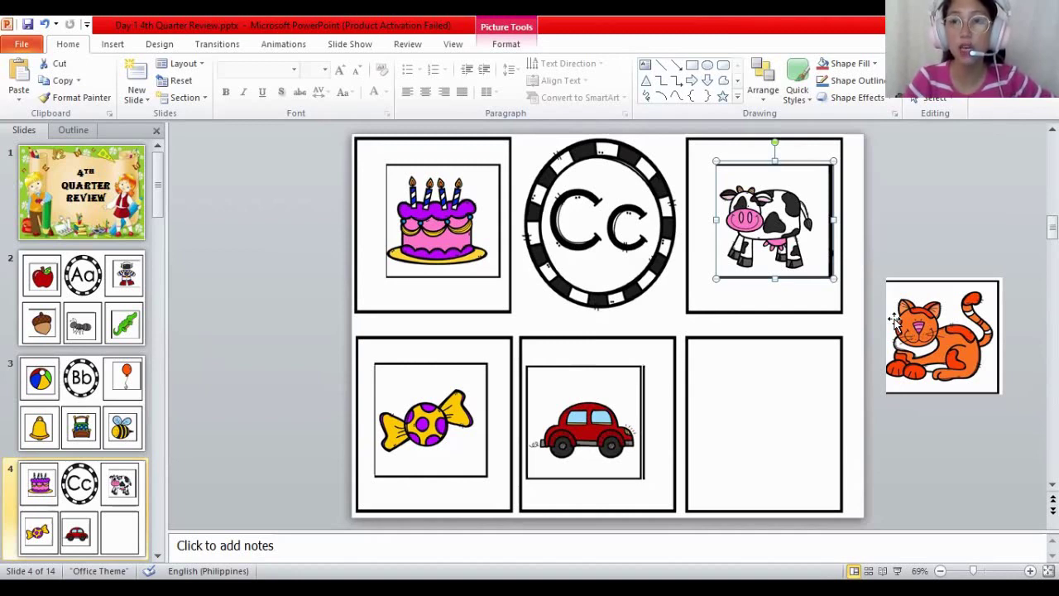
pyautogui.moveTo(895, 321); pyautogui.dragTo(718, 404)
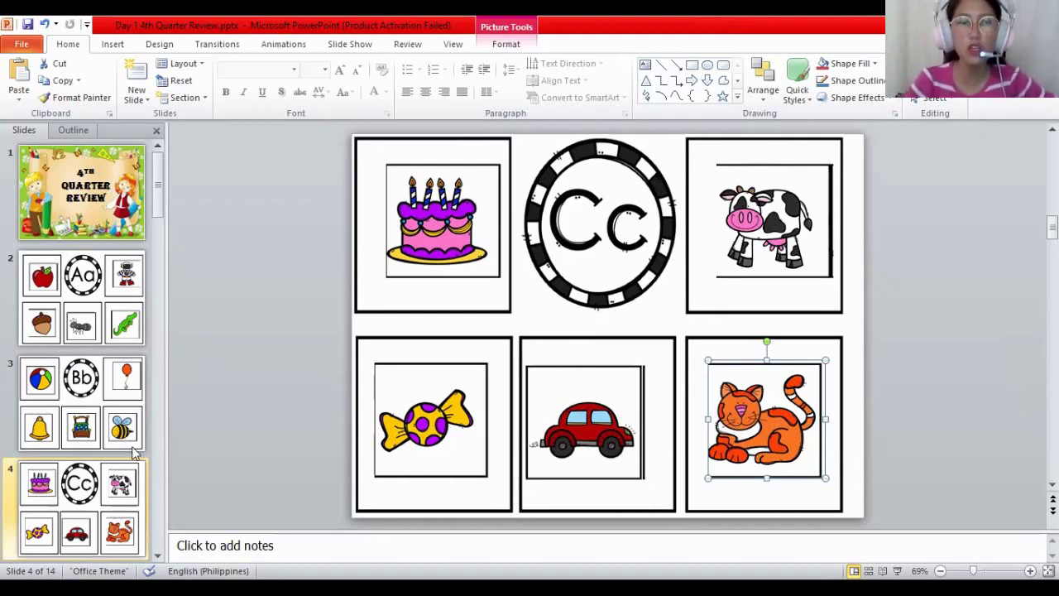
pyautogui.click(108, 466)
pyautogui.scroll(-3, 83, 397)
# On slide 5, place the dog, donut, dinosaur, duck and door pictures in the Dd boxes
pyautogui.click(83, 397)
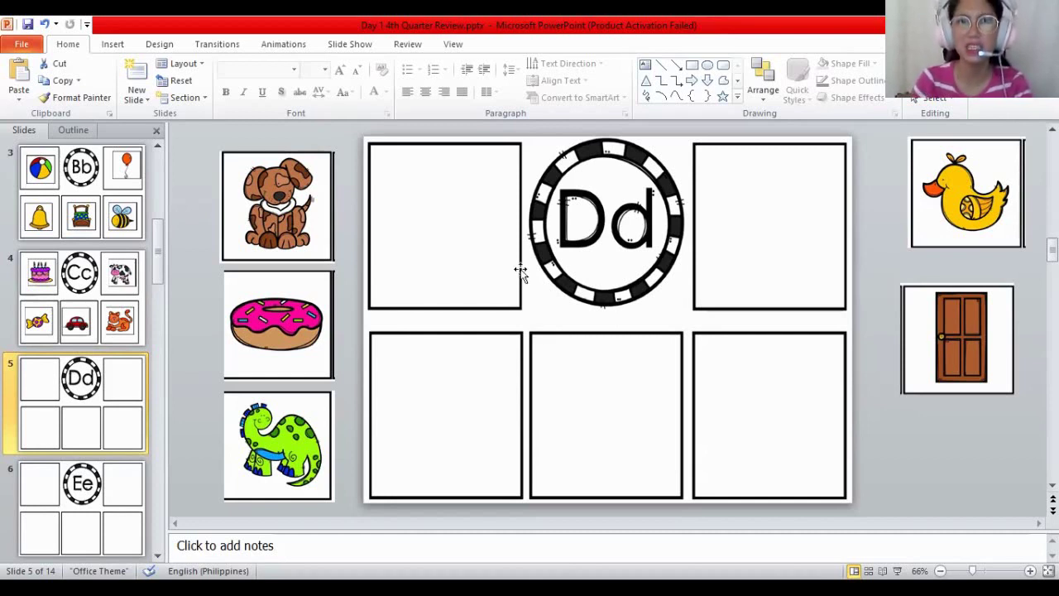
pyautogui.moveTo(318, 217); pyautogui.dragTo(284, 303)
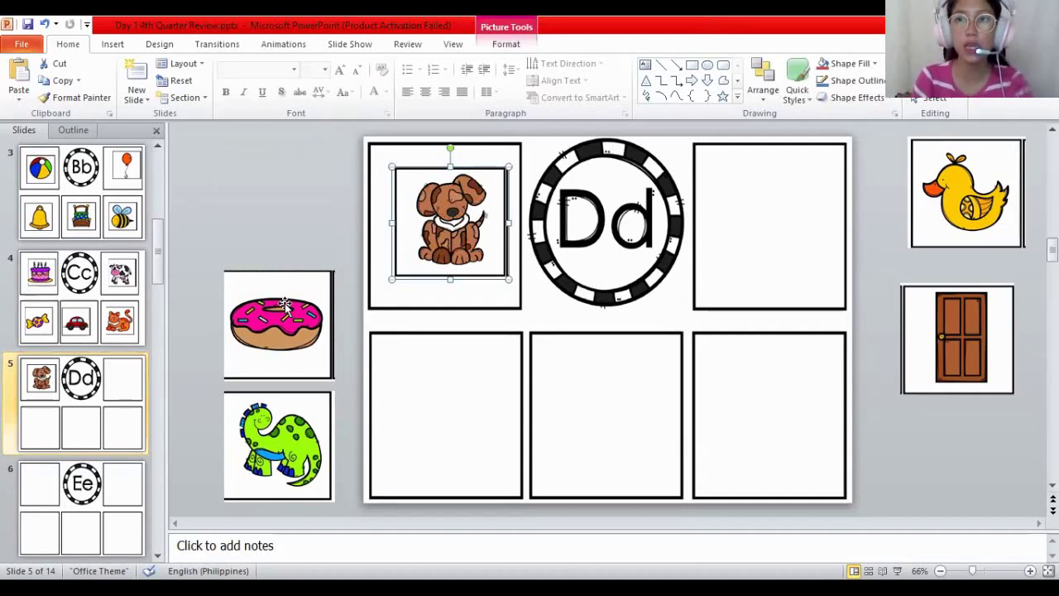
pyautogui.moveTo(284, 304); pyautogui.dragTo(424, 401)
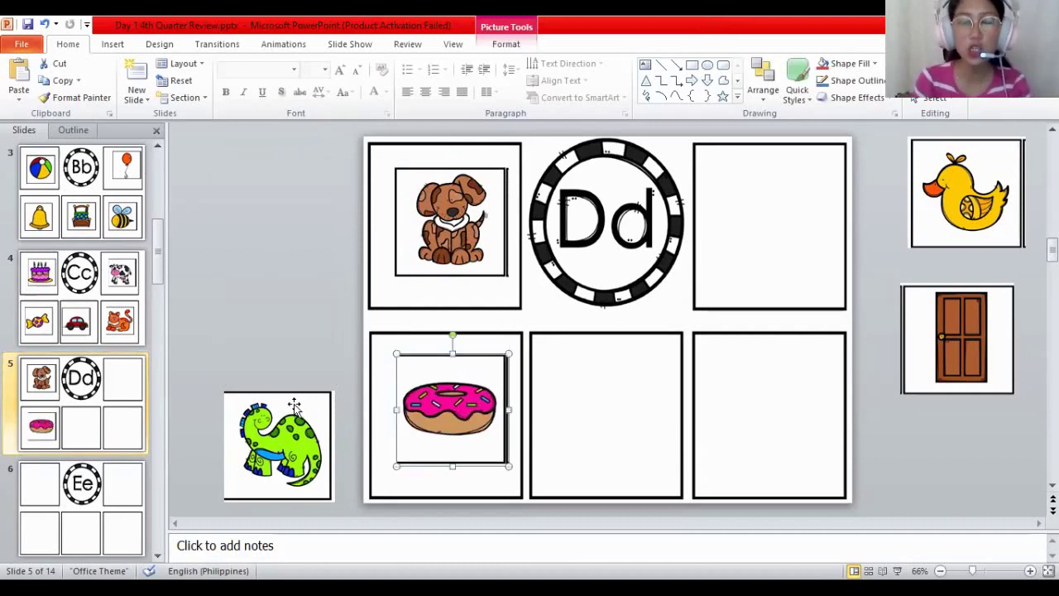
pyautogui.click(294, 405)
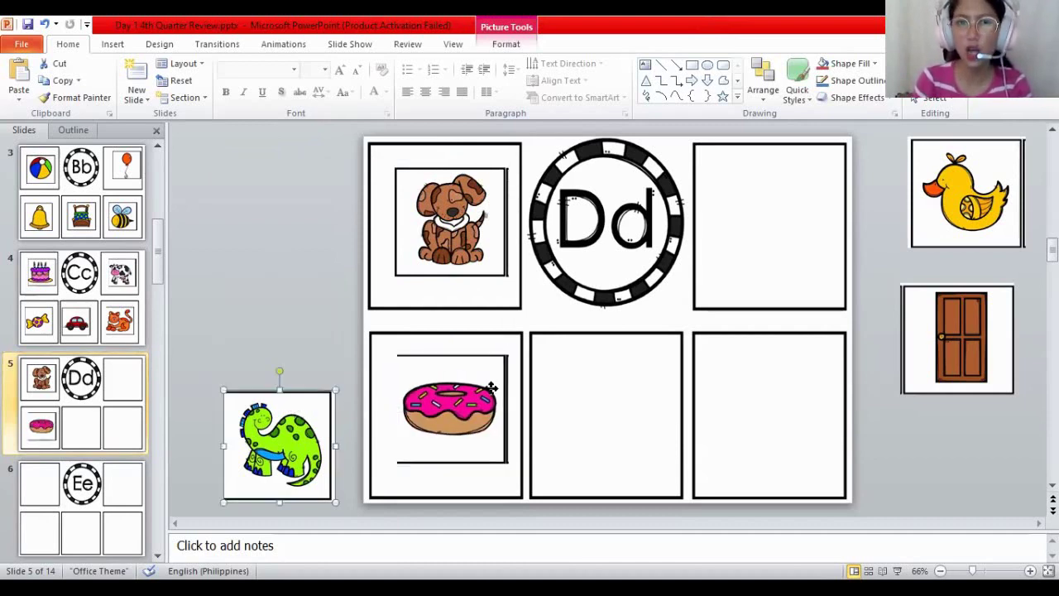
pyautogui.moveTo(617, 374); pyautogui.dragTo(617, 372)
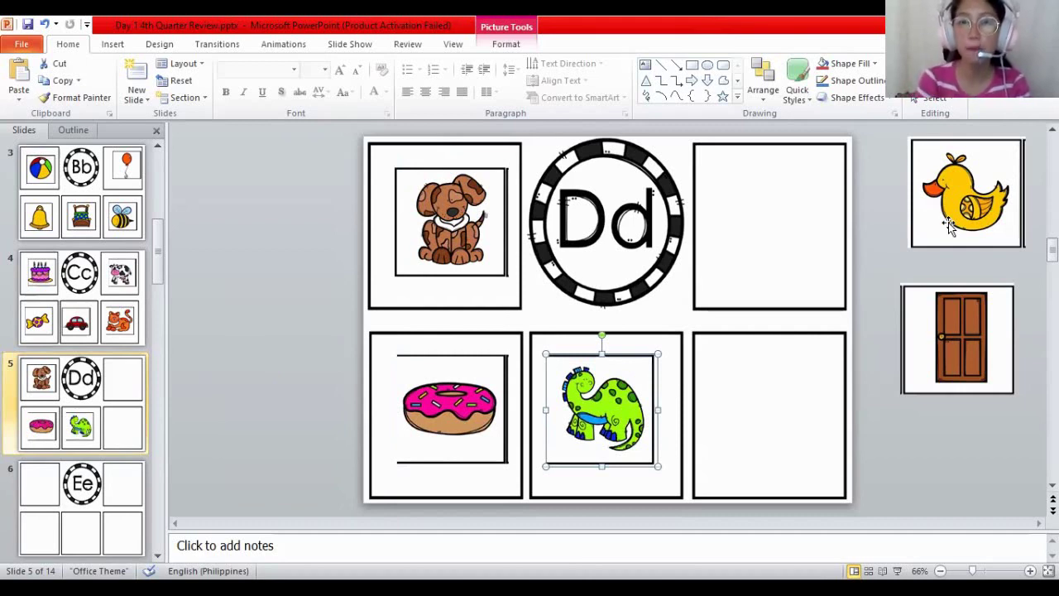
pyautogui.moveTo(949, 228); pyautogui.dragTo(790, 226)
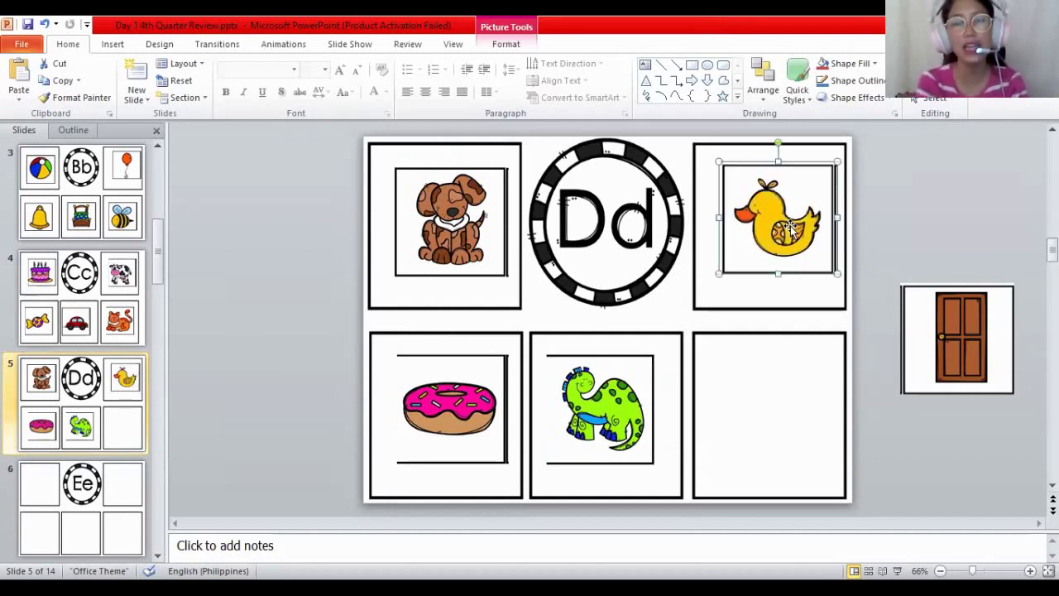
pyautogui.moveTo(983, 345); pyautogui.dragTo(793, 407)
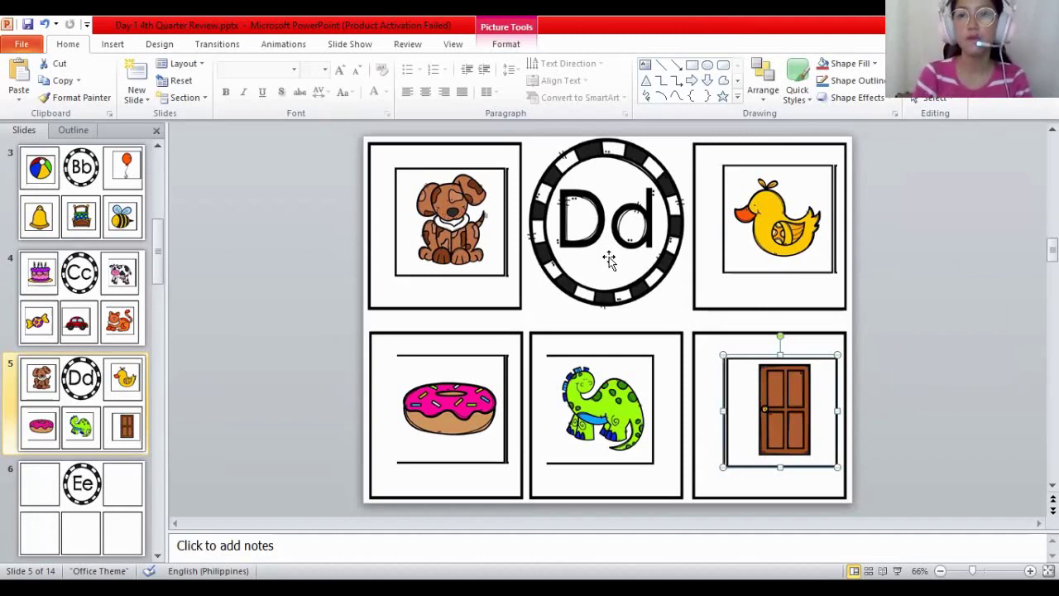
# On slide 6, drop the elf, egg, ear, elephant and eagle pictures into the Ee boxes
pyautogui.click(88, 478)
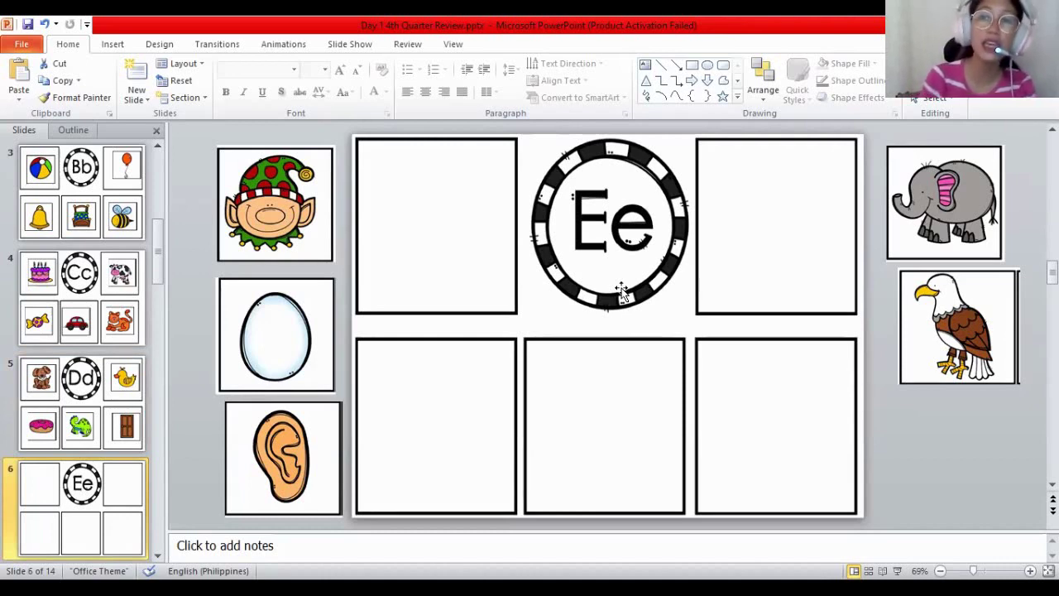
pyautogui.moveTo(276, 178); pyautogui.dragTo(414, 214)
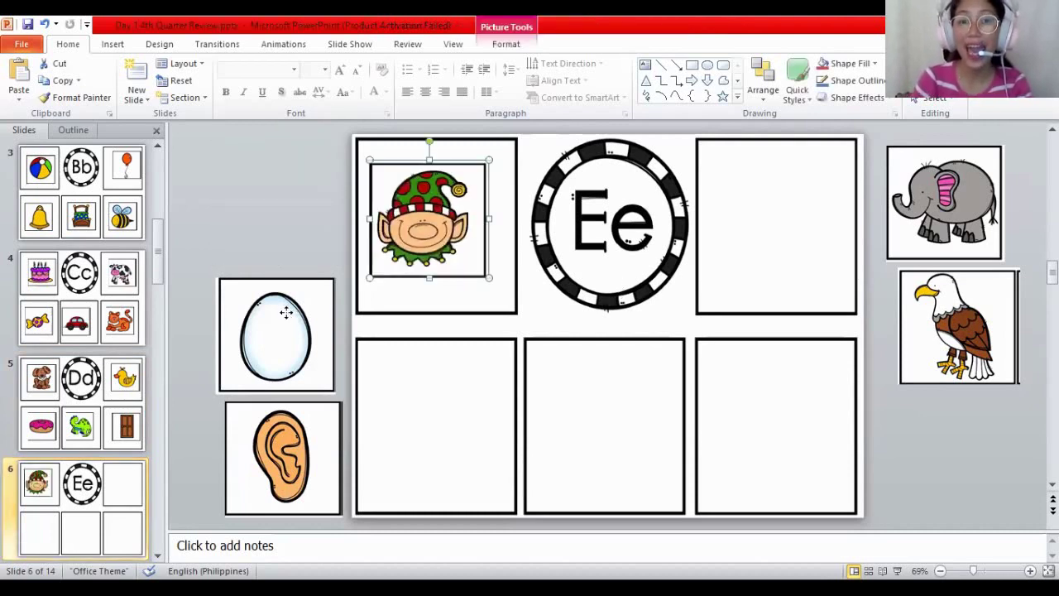
pyautogui.moveTo(262, 313); pyautogui.dragTo(385, 429)
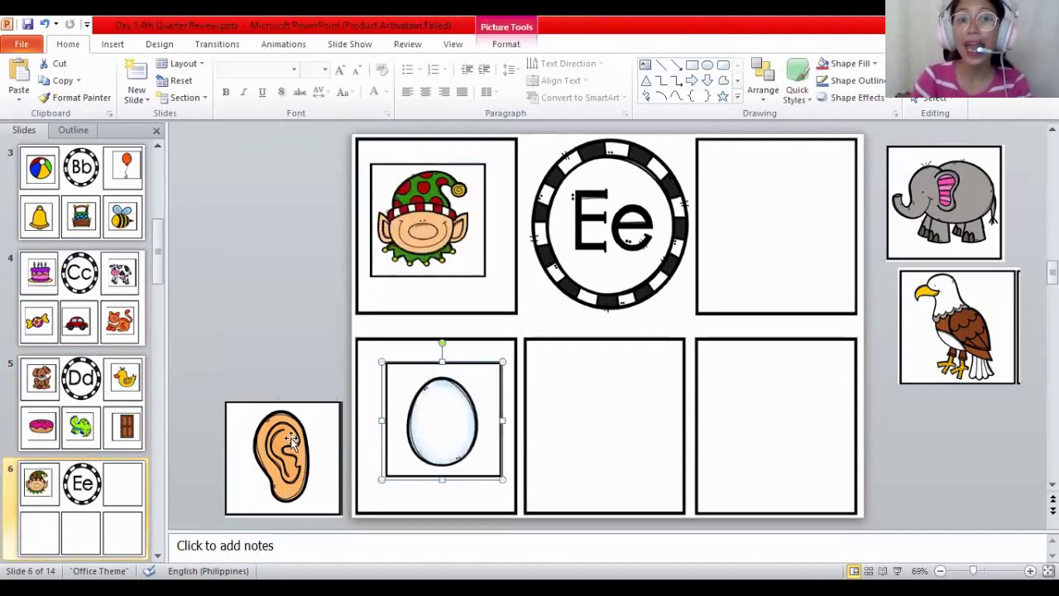
pyautogui.press('Tab')
pyautogui.moveTo(283, 457); pyautogui.dragTo(605, 420)
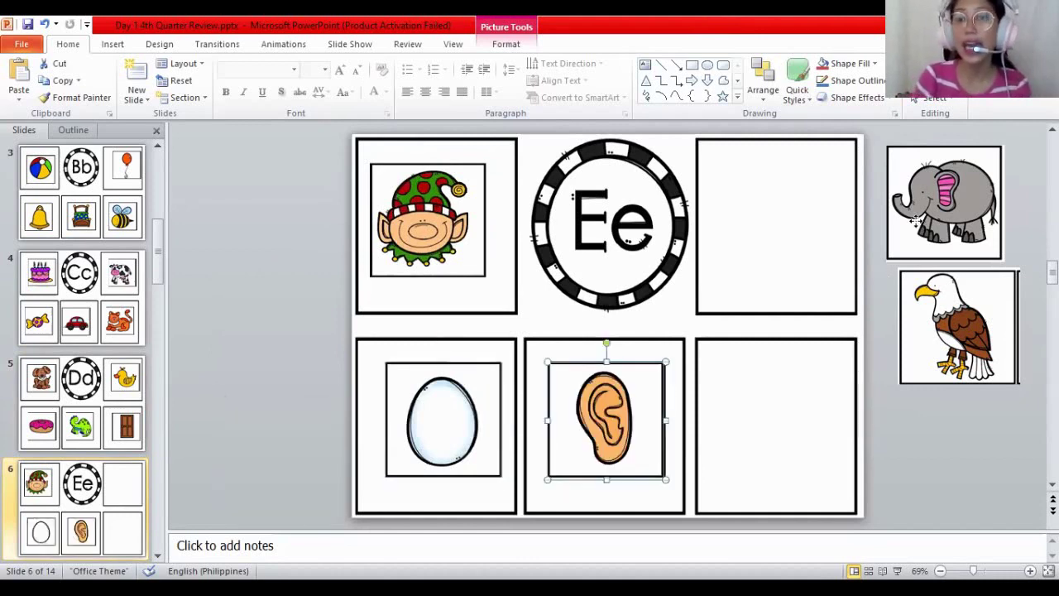
pyautogui.press('Tab')
pyautogui.moveTo(943, 203); pyautogui.dragTo(791, 217)
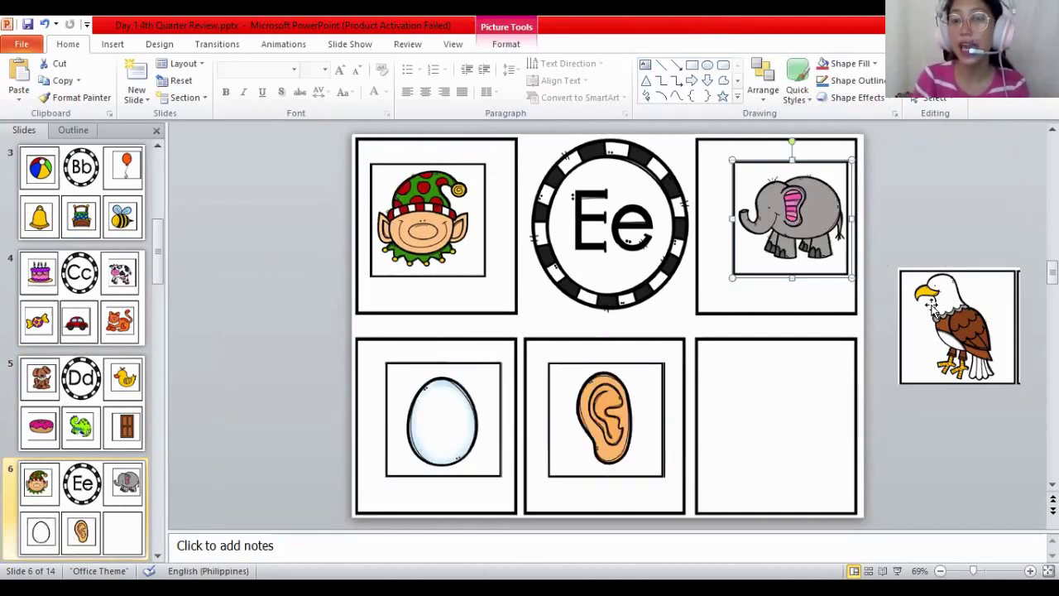
pyautogui.moveTo(932, 305); pyautogui.dragTo(733, 401)
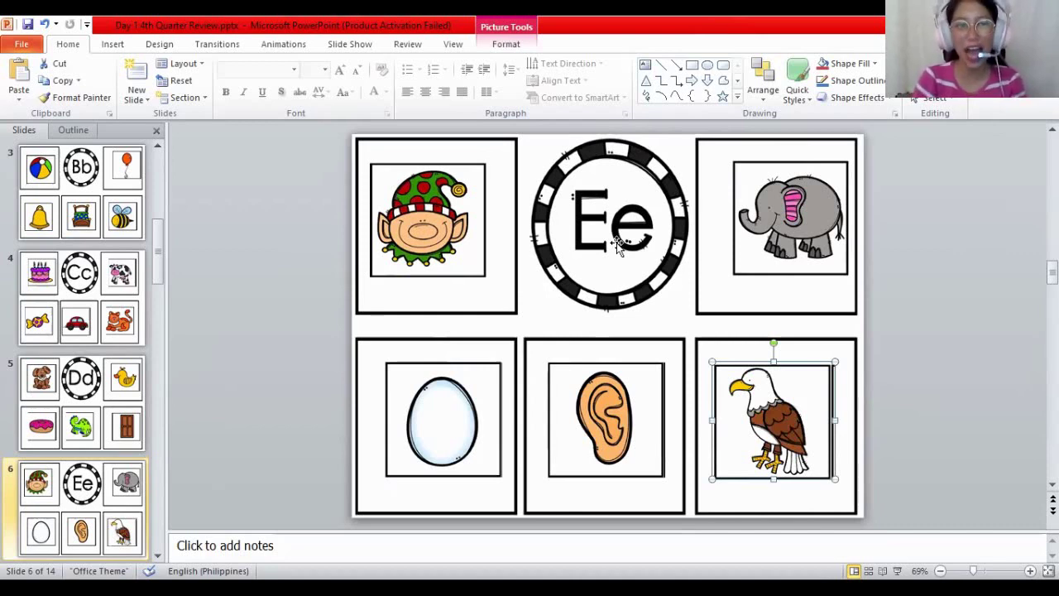
pyautogui.click(94, 438)
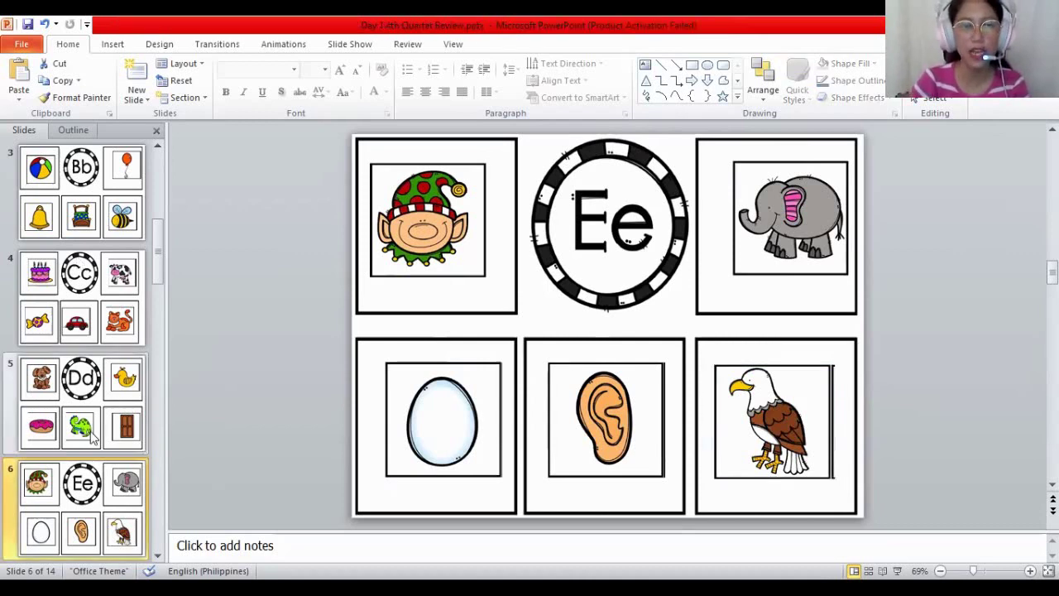
pyautogui.scroll(-1, 53, 473)
# On slide 7, drop the football, fan, fish, flower and fire pictures into the Ff boxes
pyautogui.click(115, 485)
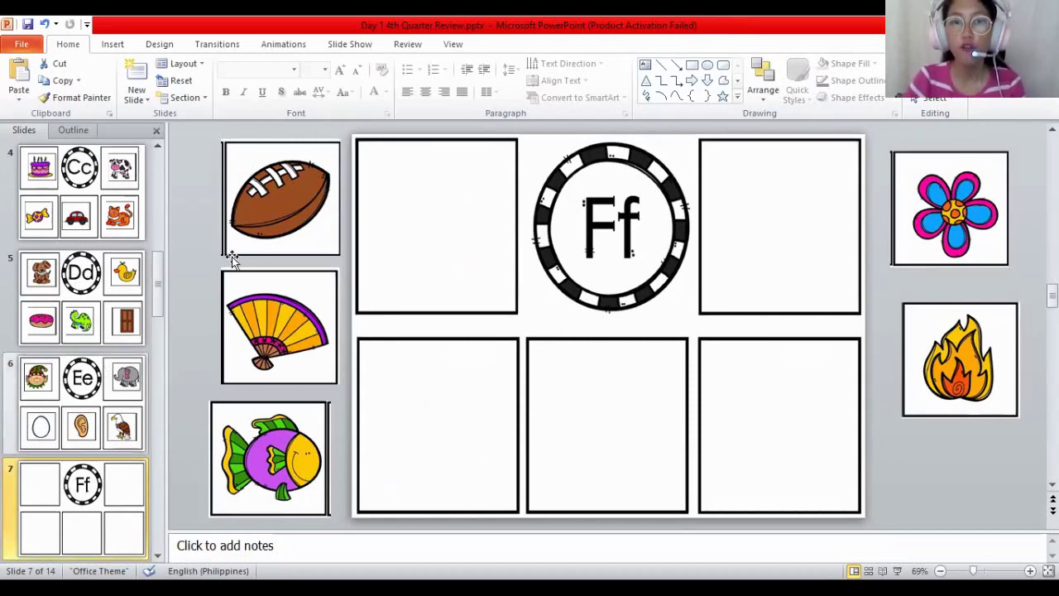
pyautogui.moveTo(231, 241); pyautogui.dragTo(424, 275)
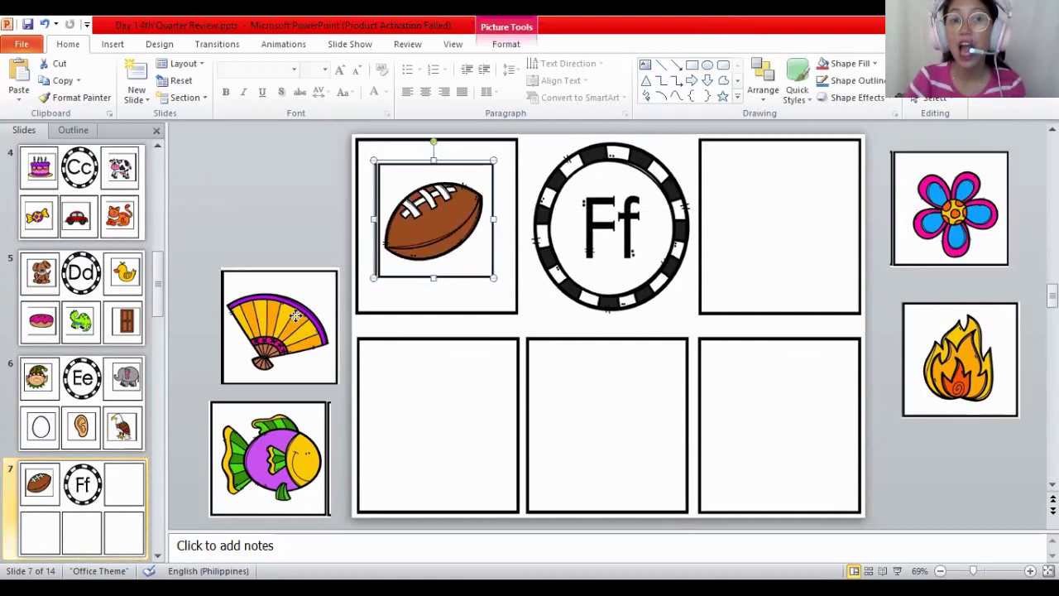
pyautogui.moveTo(335, 331); pyautogui.dragTo(505, 425)
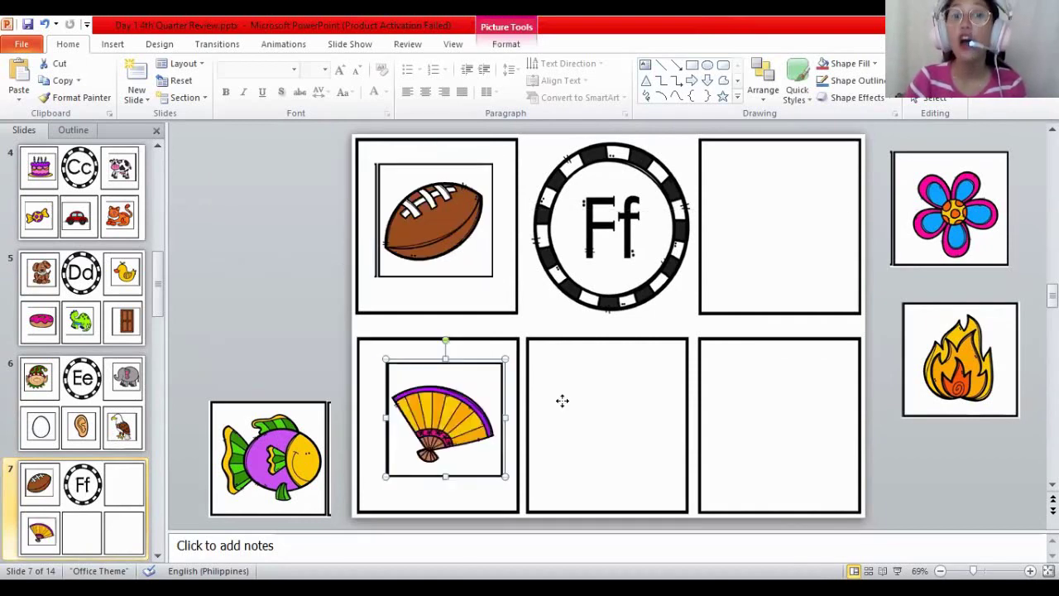
pyautogui.moveTo(274, 432); pyautogui.dragTo(592, 391)
pyautogui.moveTo(956, 230); pyautogui.dragTo(809, 240)
pyautogui.moveTo(943, 316); pyautogui.dragTo(749, 361)
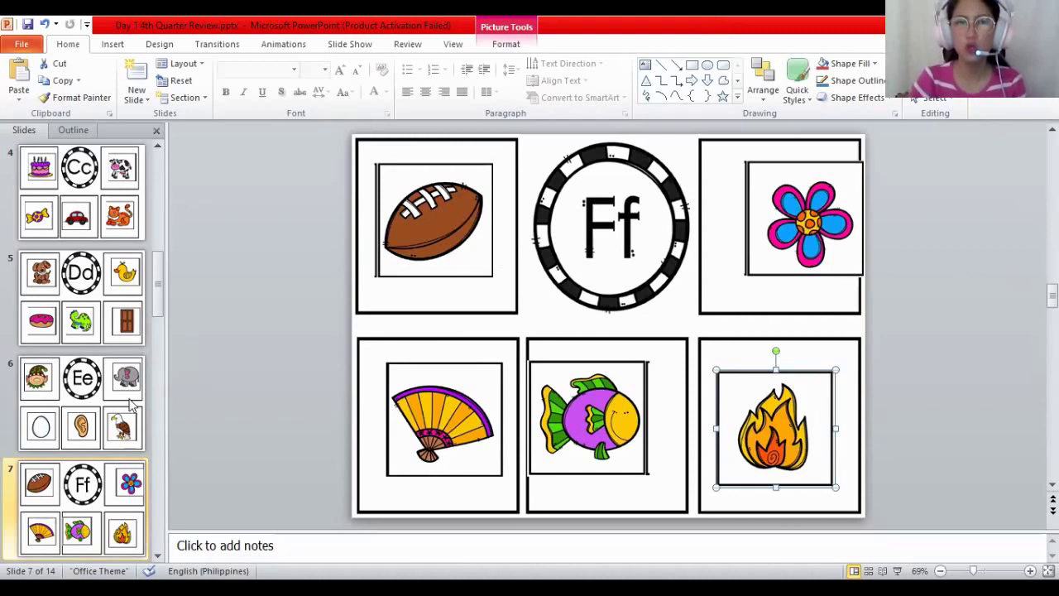
pyautogui.click(73, 475)
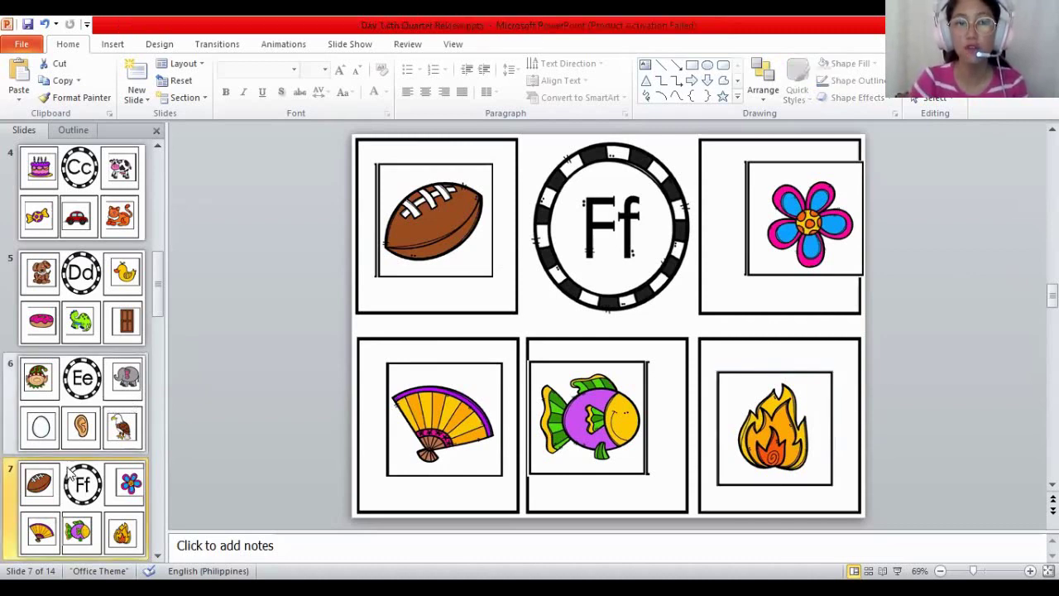
pyautogui.scroll(-3, 78, 405)
# On slide 8, fill the Gg boxes with gumball machine, board game, door, girl and trash pictures
pyautogui.click(80, 395)
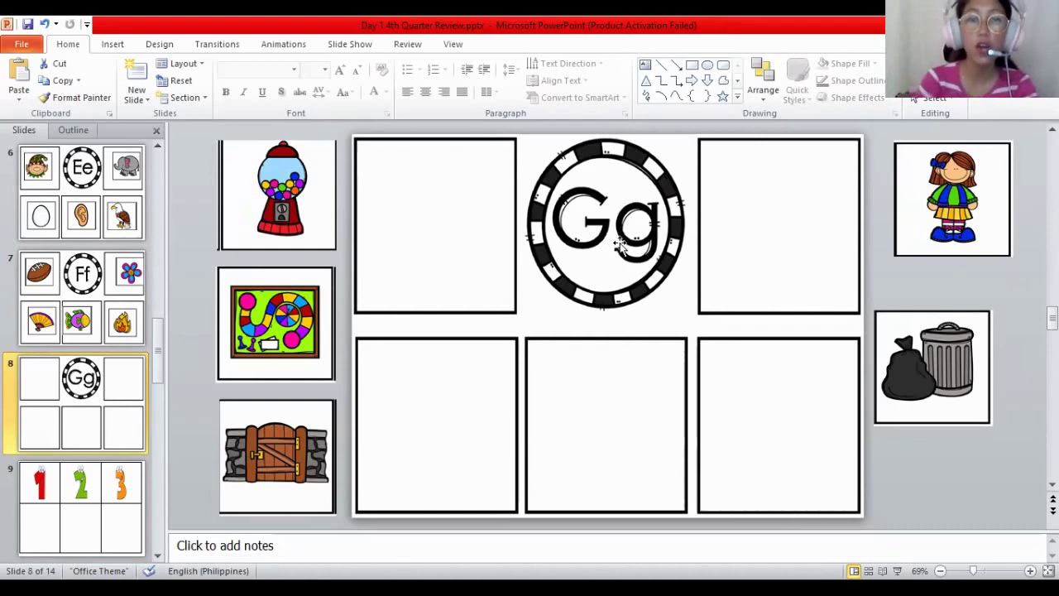
pyautogui.moveTo(453, 225); pyautogui.dragTo(445, 231)
pyautogui.moveTo(229, 343); pyautogui.dragTo(398, 445)
pyautogui.moveTo(318, 447); pyautogui.dragTo(649, 416)
pyautogui.moveTo(939, 175); pyautogui.dragTo(799, 214)
pyautogui.moveTo(921, 340); pyautogui.dragTo(764, 376)
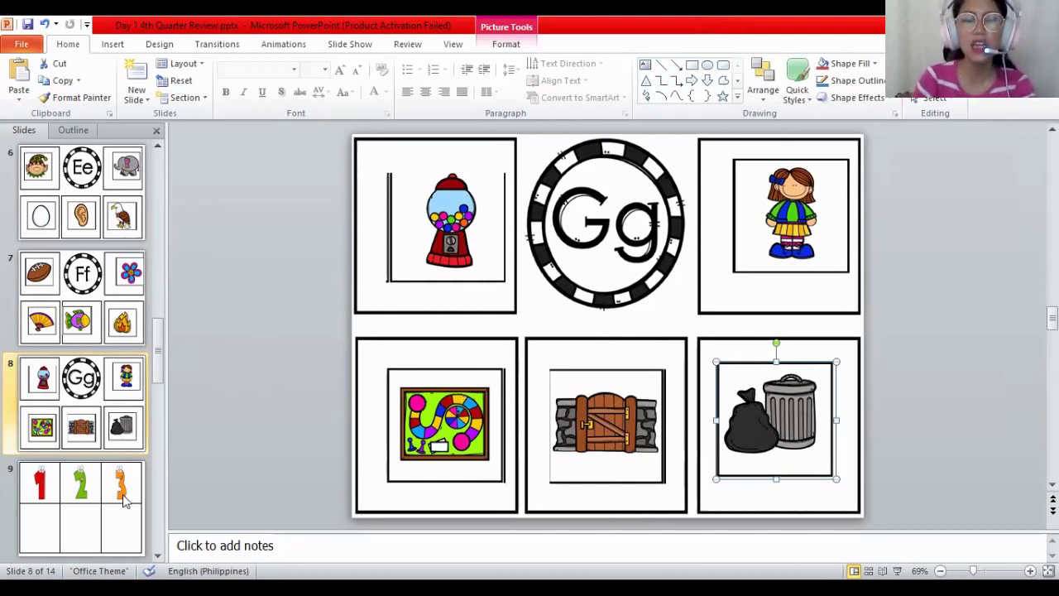
pyautogui.click(91, 490)
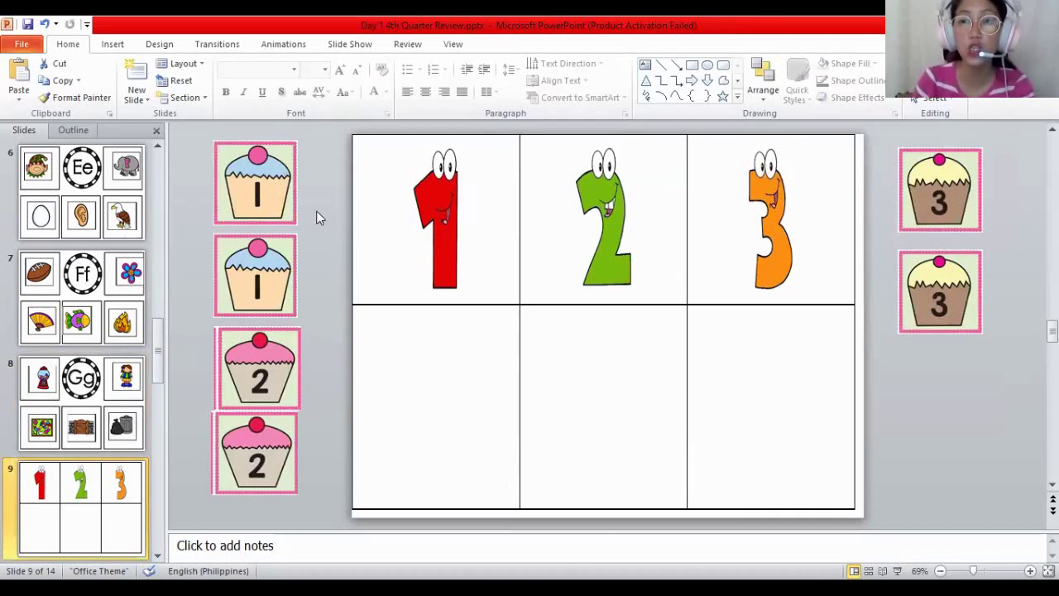
# Drag two cupcake cards each under the numbers 1, 2 and 3 on slide 9
pyautogui.moveTo(493, 349); pyautogui.dragTo(494, 352)
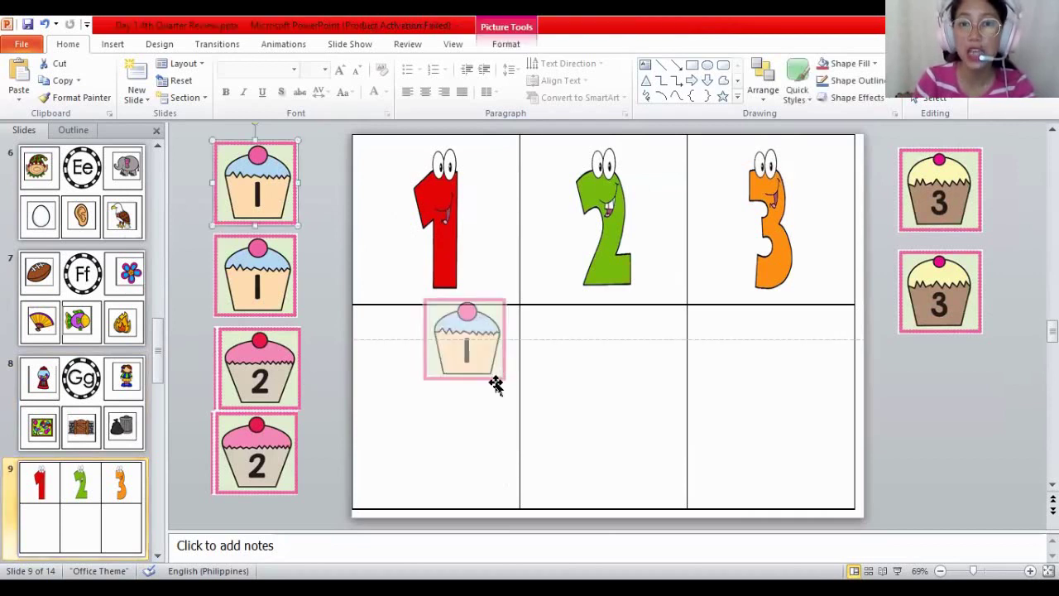
pyautogui.moveTo(256, 273); pyautogui.dragTo(409, 449)
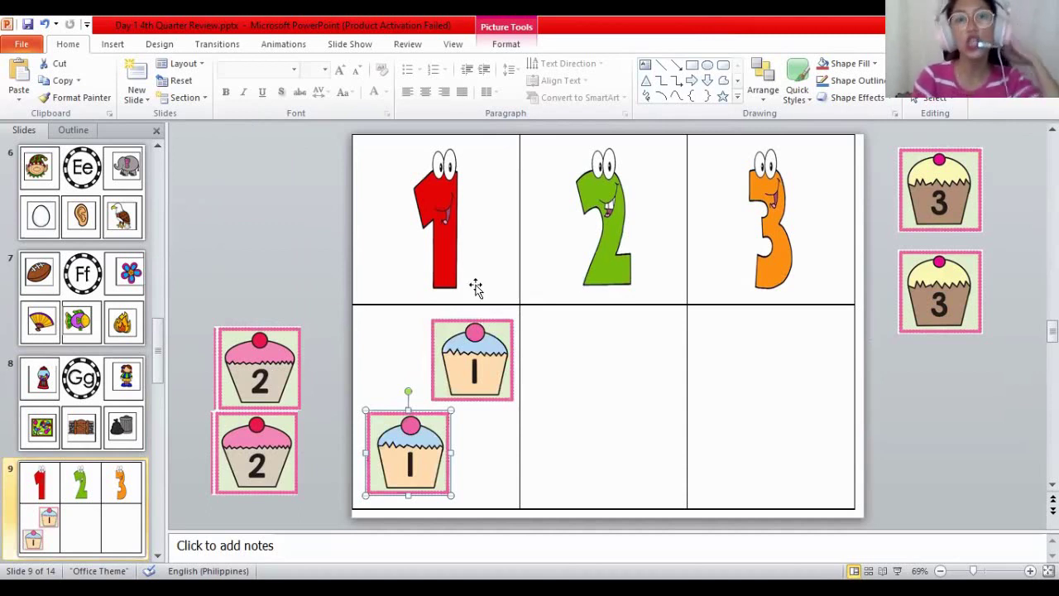
pyautogui.moveTo(260, 364); pyautogui.dragTo(633, 348)
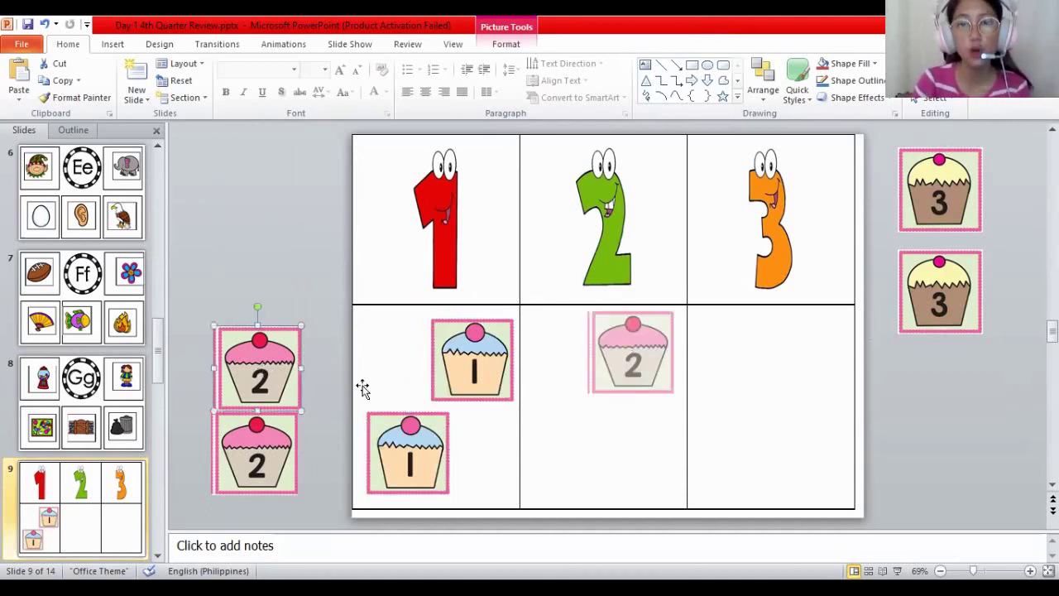
pyautogui.click(258, 439)
pyautogui.moveTo(604, 447); pyautogui.dragTo(602, 449)
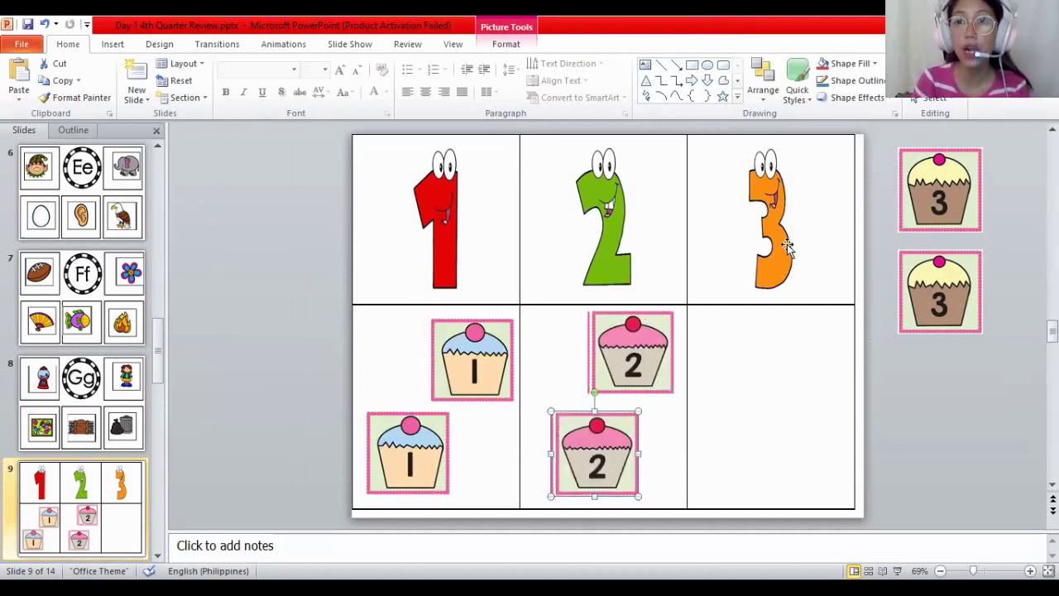
pyautogui.moveTo(940, 189); pyautogui.dragTo(755, 362)
pyautogui.moveTo(804, 456); pyautogui.dragTo(803, 454)
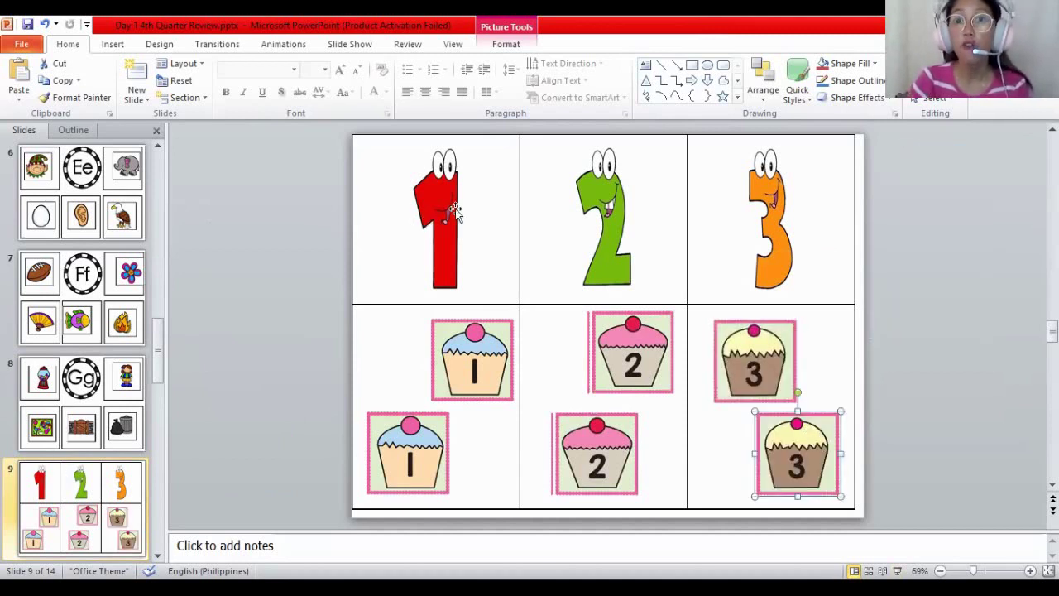
# On slide 10, drag two cupcake cards under 4 and two under 5, then deselect
pyautogui.scroll(-1, 816, 165)
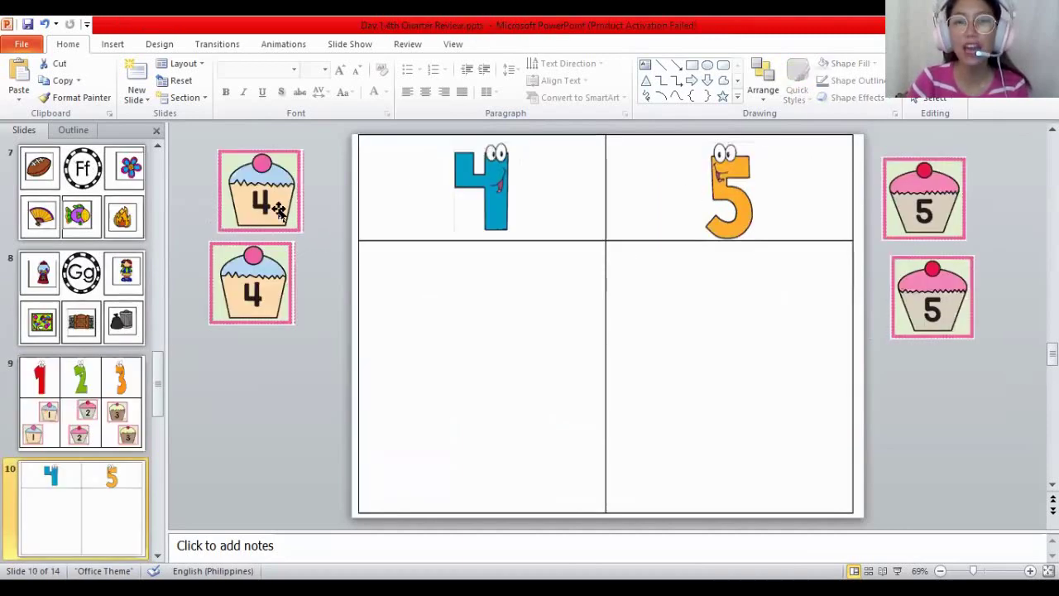
pyautogui.moveTo(260, 206); pyautogui.dragTo(487, 312)
pyautogui.moveTo(224, 297); pyautogui.dragTo(403, 431)
pyautogui.moveTo(903, 212); pyautogui.dragTo(669, 311)
pyautogui.moveTo(932, 318); pyautogui.dragTo(713, 422)
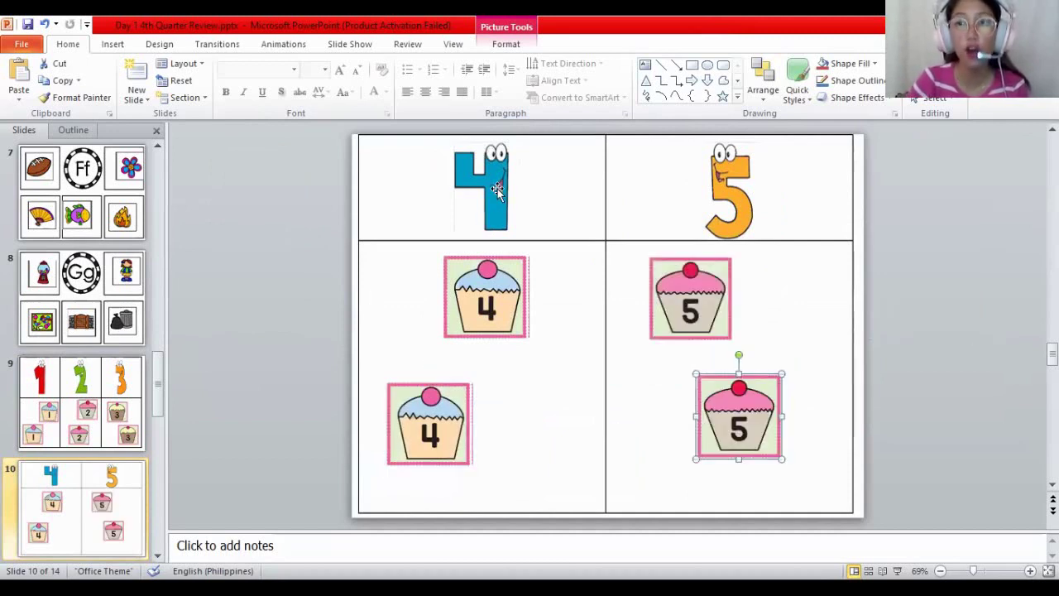
pyautogui.click(92, 463)
pyautogui.scroll(1, 91, 463)
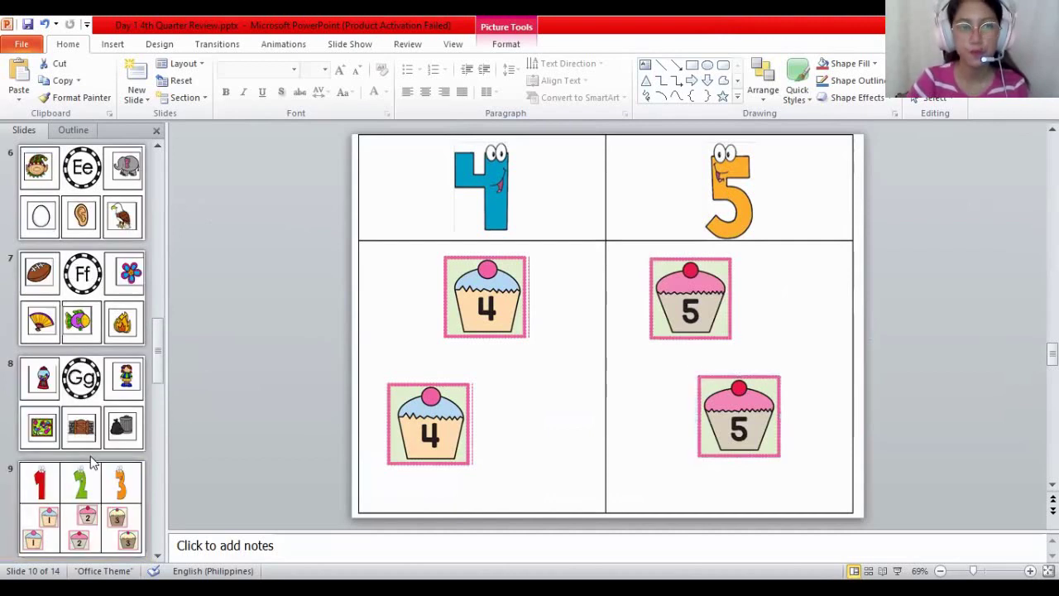
pyautogui.scroll(-3, 87, 497)
# On slide 11, place both cupcake cards under each of the numbers 6, 7 and 8
pyautogui.click(111, 475)
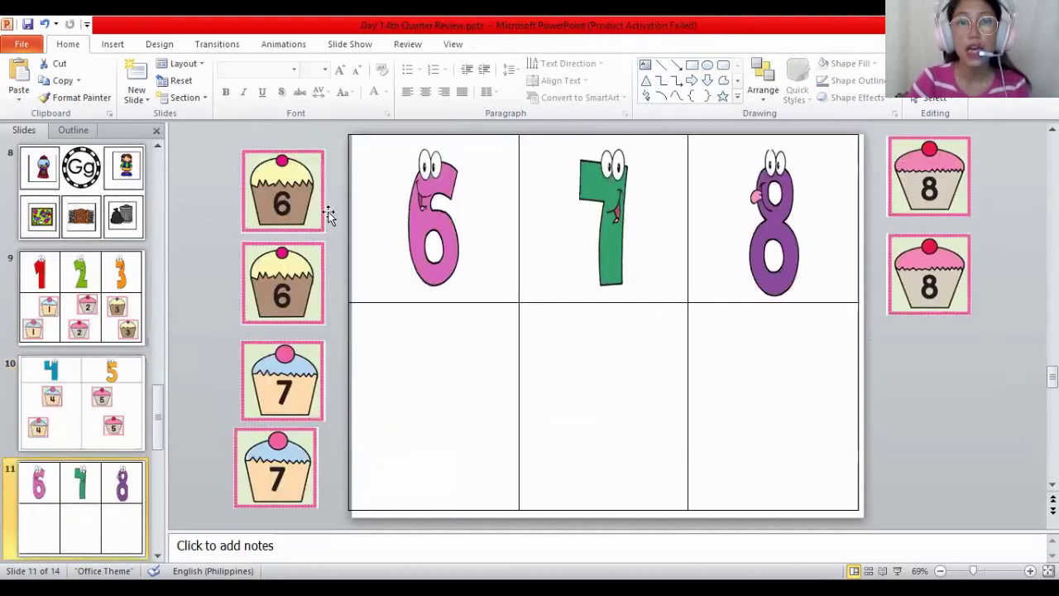
pyautogui.moveTo(290, 198); pyautogui.dragTo(420, 354)
pyautogui.moveTo(294, 289); pyautogui.dragTo(479, 463)
pyautogui.moveTo(258, 397); pyautogui.dragTo(566, 359)
pyautogui.moveTo(289, 467); pyautogui.dragTo(593, 449)
pyautogui.moveTo(921, 189); pyautogui.dragTo(916, 284)
pyautogui.moveTo(772, 473); pyautogui.dragTo(764, 473)
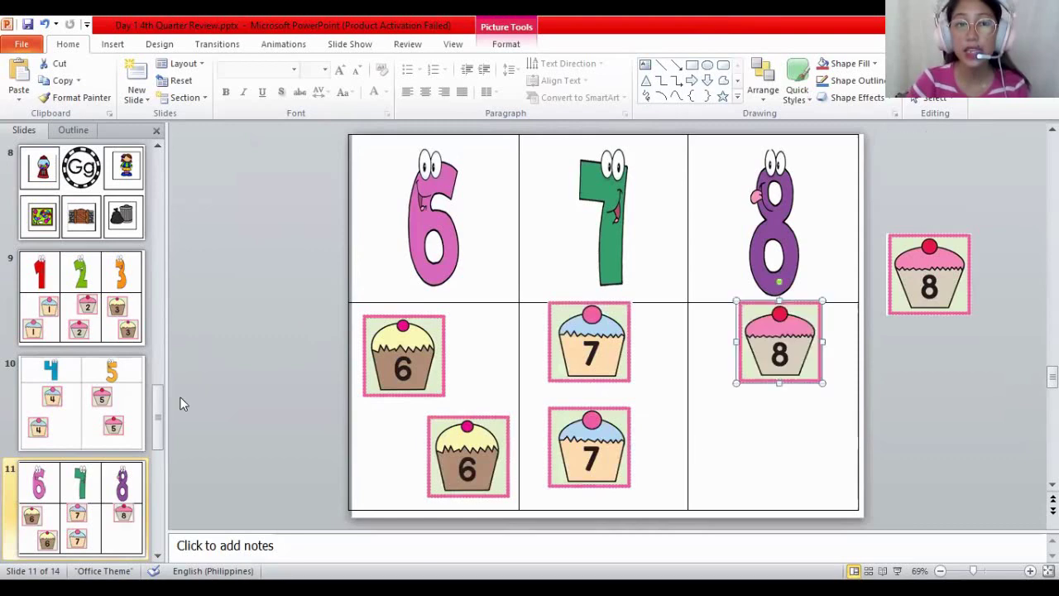
pyautogui.moveTo(929, 274); pyautogui.dragTo(767, 457)
pyautogui.click(51, 472)
# On slide 12, drag cupcake cards under the numbers 9 and 10
pyautogui.scroll(-2, 66, 461)
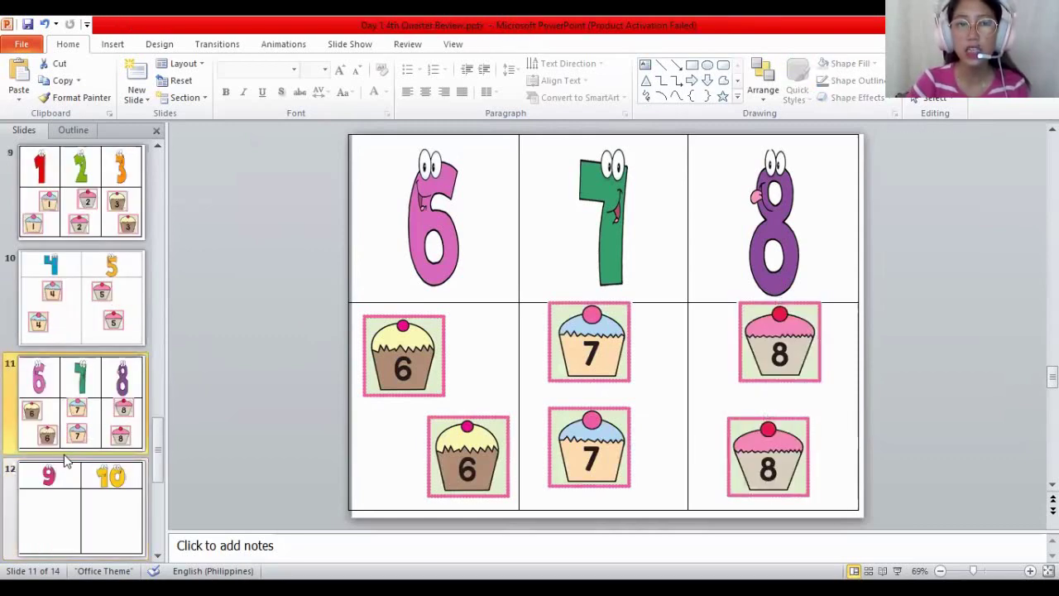
pyautogui.scroll(-2, 293, 240)
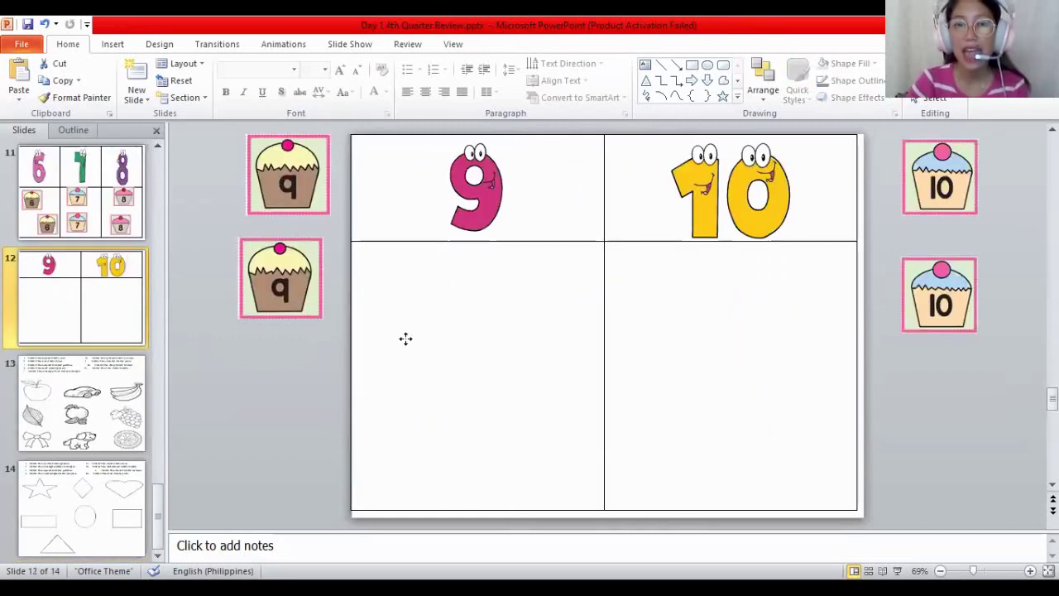
pyautogui.moveTo(287, 268); pyautogui.dragTo(438, 380)
pyautogui.moveTo(953, 189); pyautogui.dragTo(723, 328)
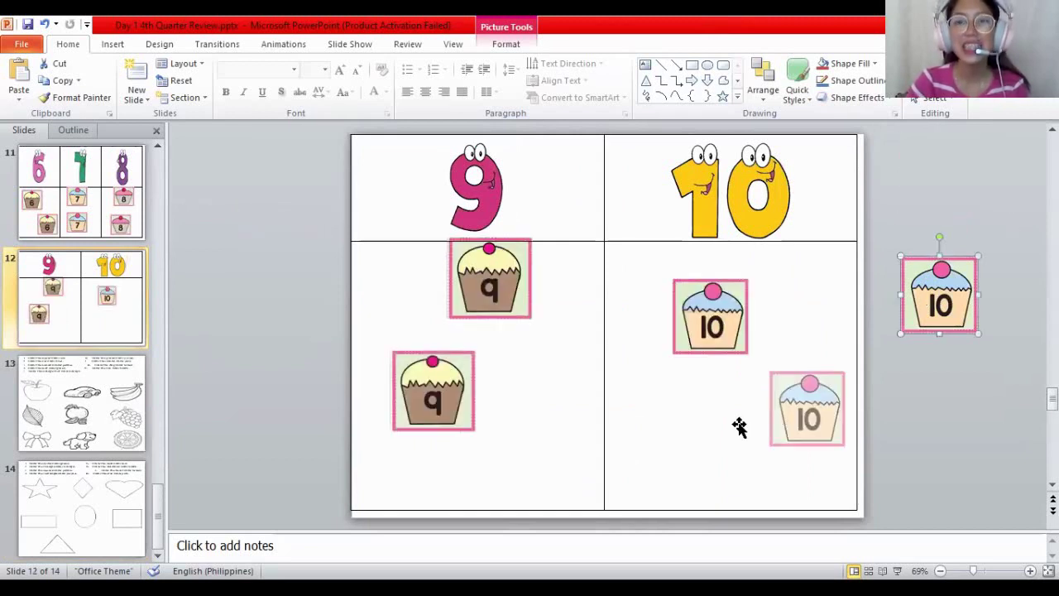